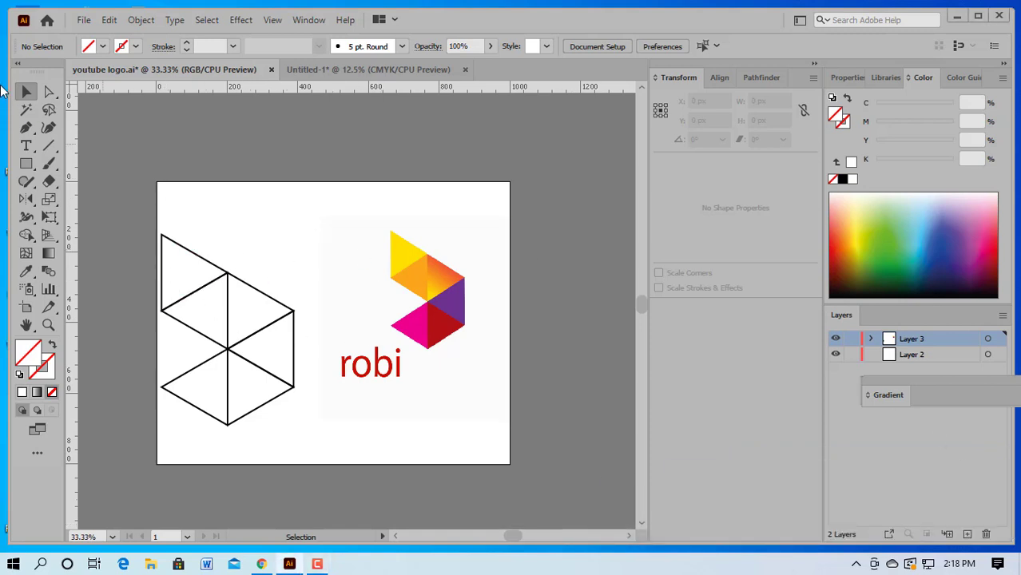
- Delete all existing artwork from the artboard and draw a six-sided polygon about 617 px wide and 534 px high
left_click_drag(173, 198, 494, 432)
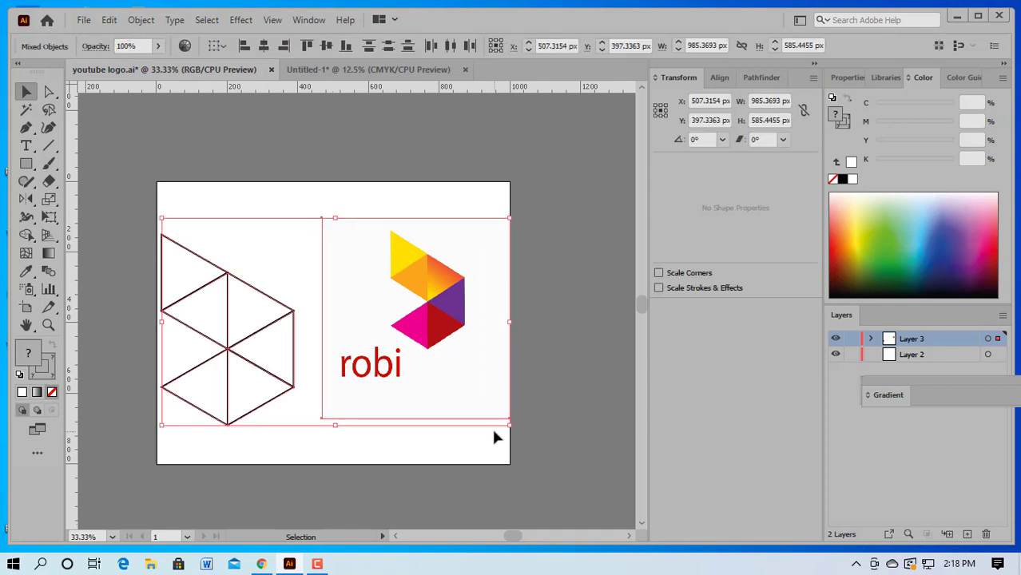
key("Delete")
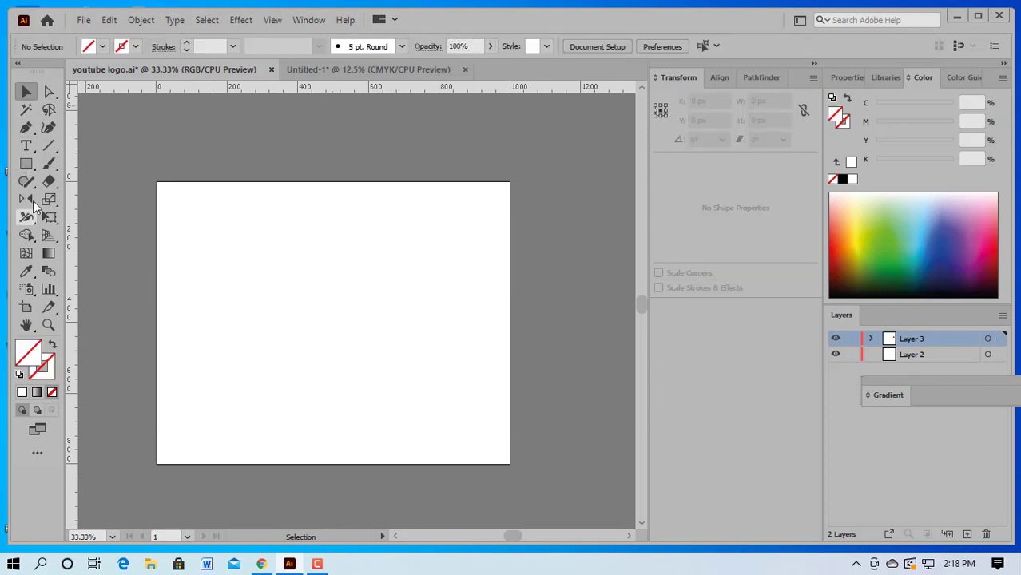
left_click(26, 163)
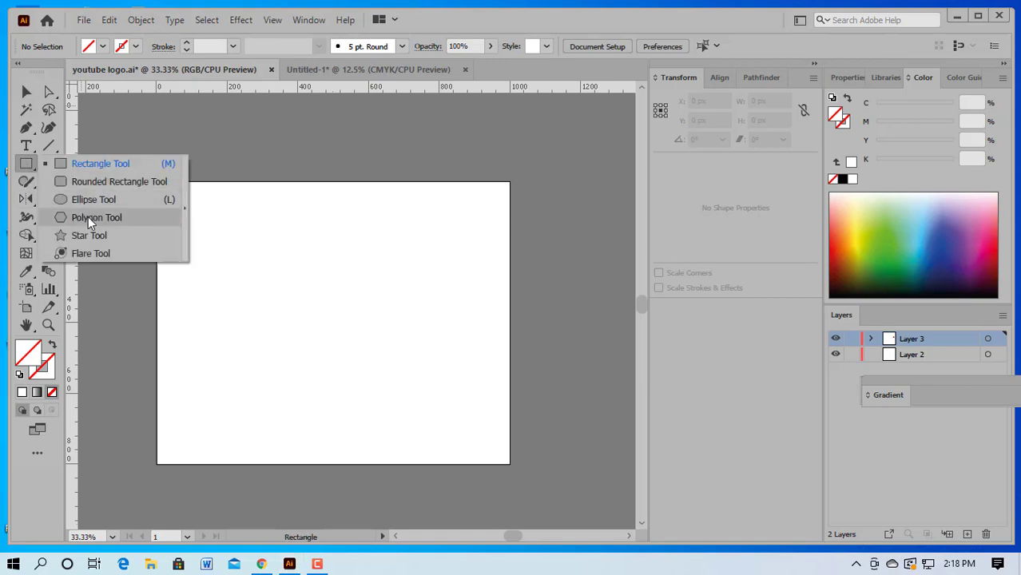
left_click(123, 216)
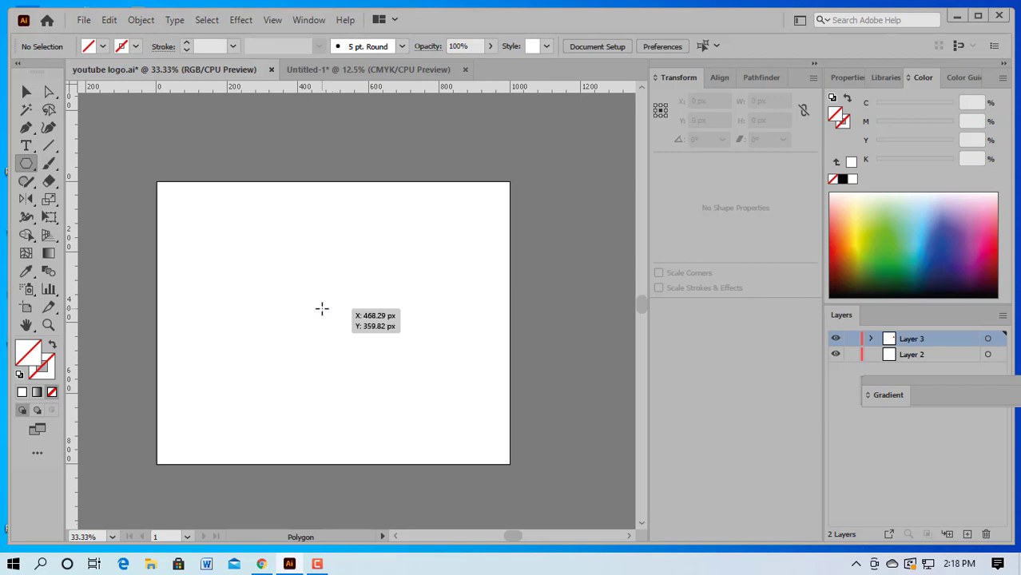
left_click_drag(299, 279, 394, 351)
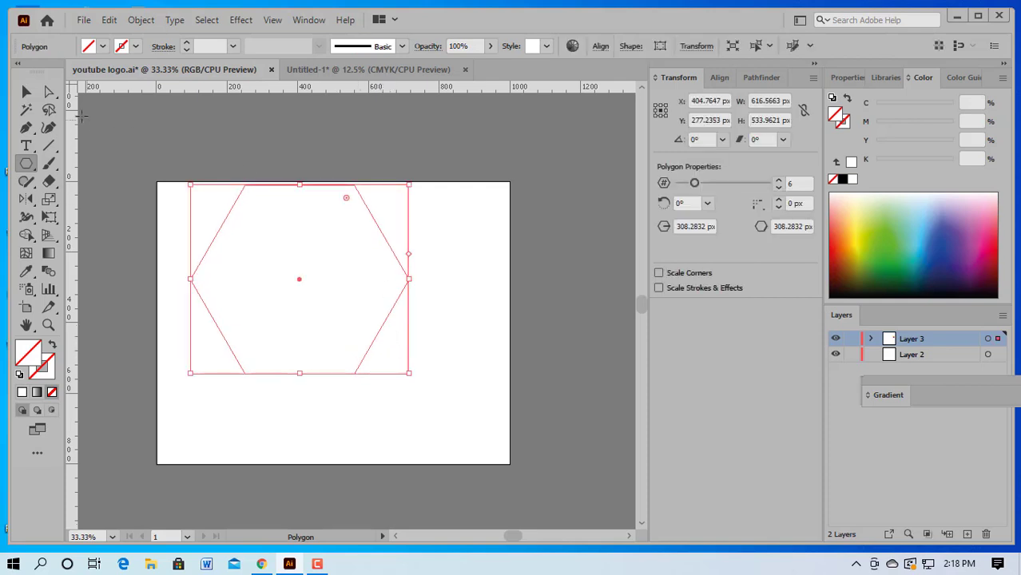
- Move the hexagon down to the middle of the artboard's height and rotate it to 270° so that a corner points up
left_click(26, 92)
left_click_drag(299, 284, 305, 318)
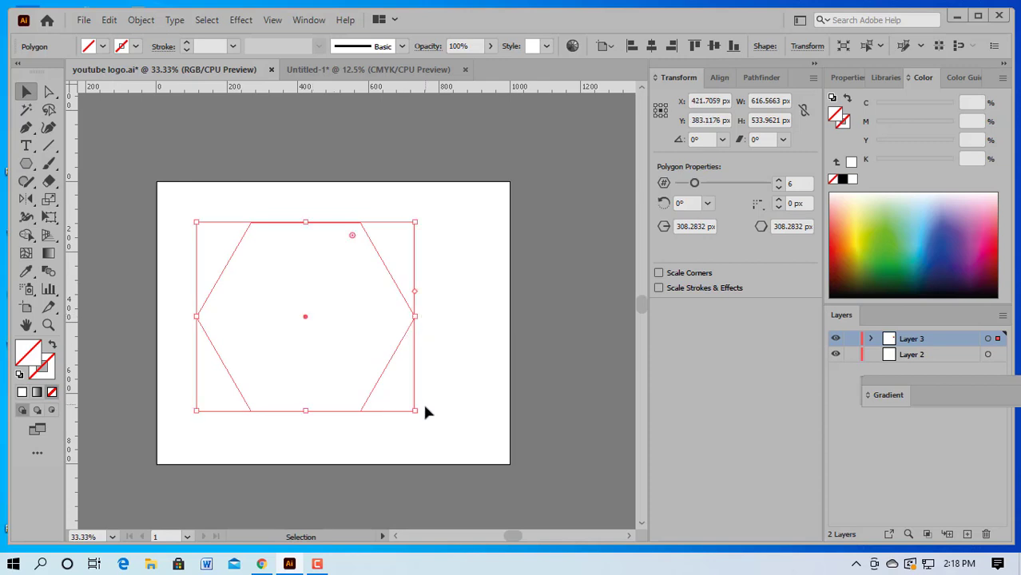
left_click_drag(421, 408, 209, 431)
left_click(167, 366)
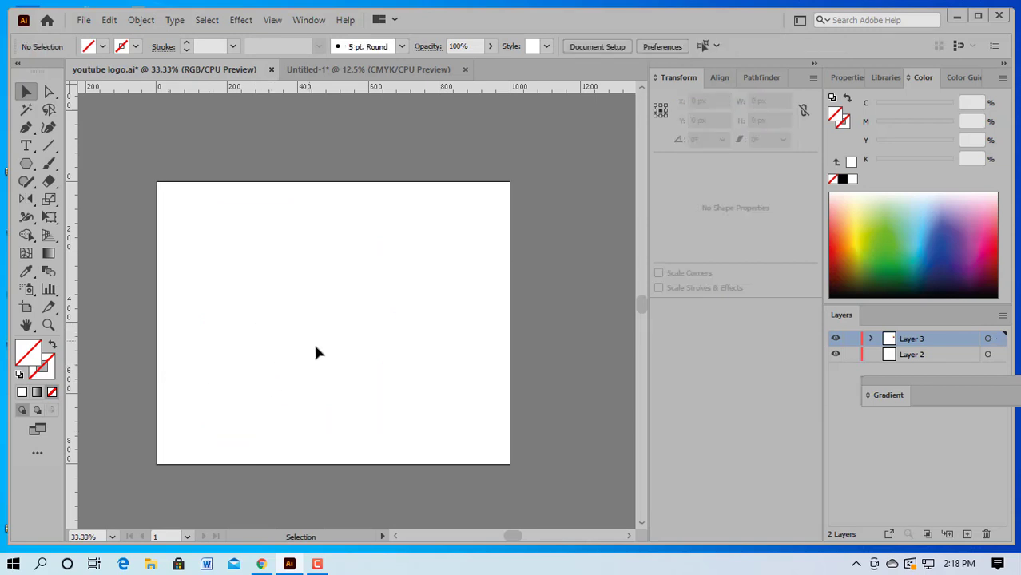
left_click(317, 564)
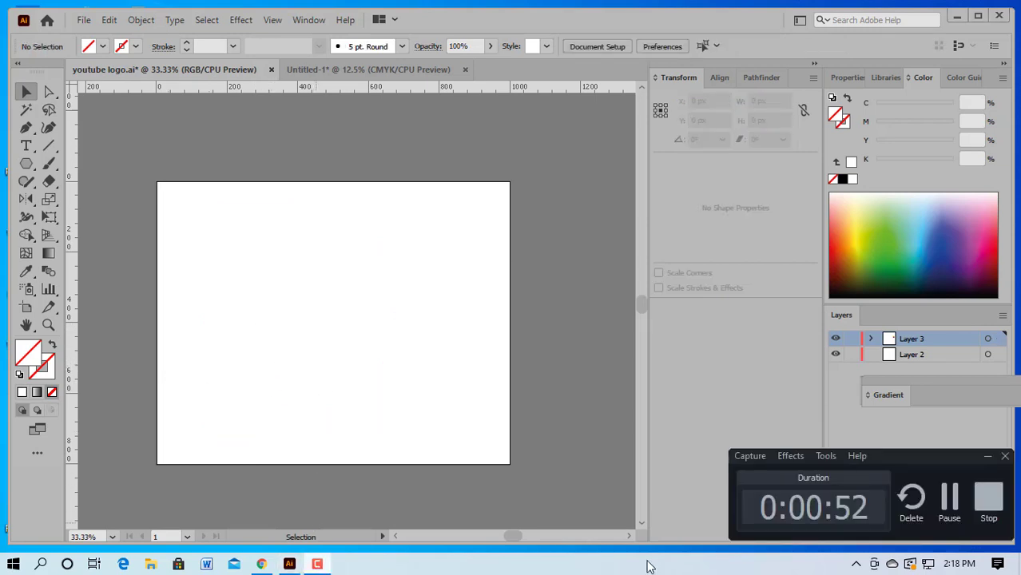
left_click(949, 499)
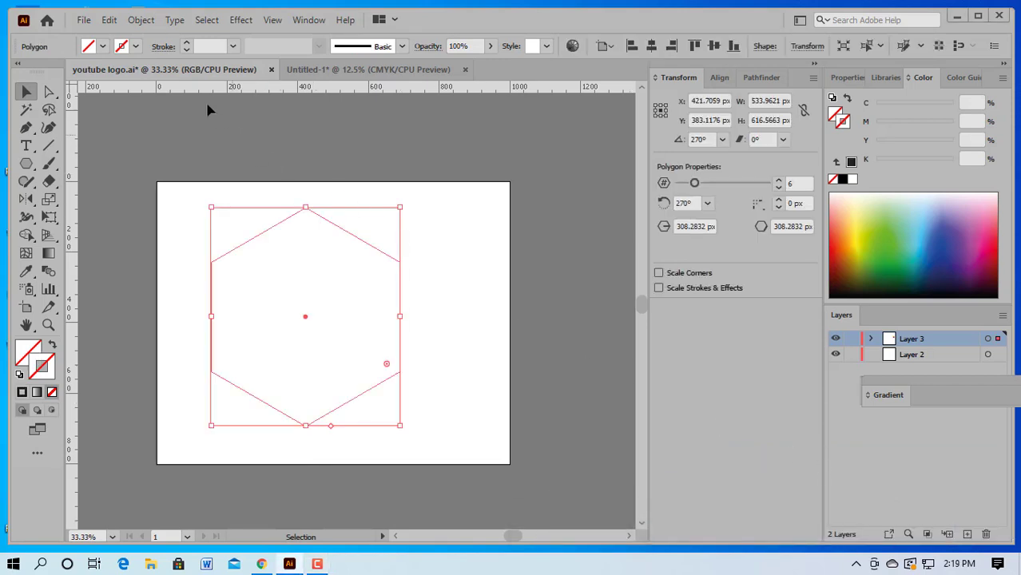
- Give the hexagon a black stroke with a weight of 2 pt
left_click(137, 51)
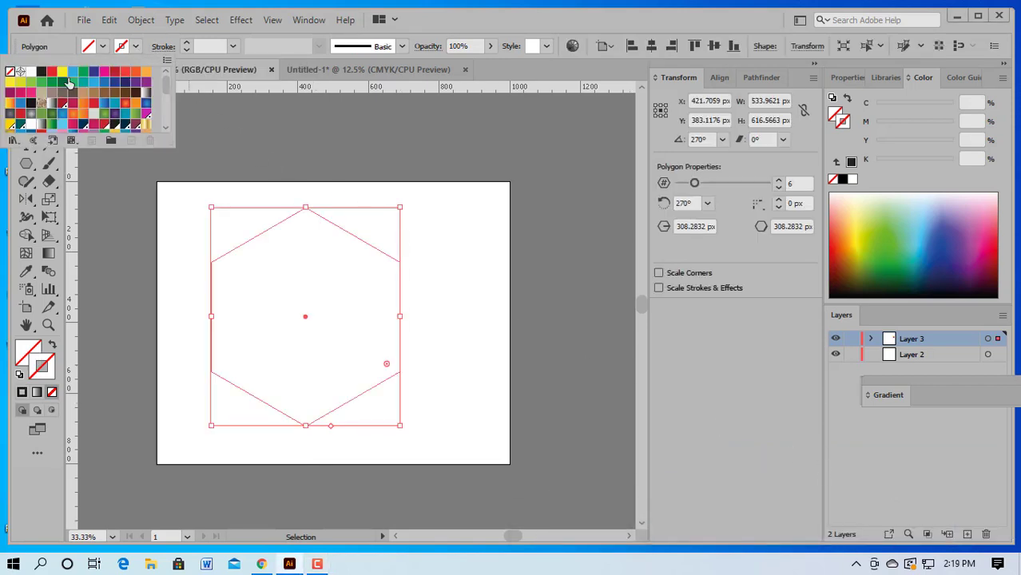
left_click(41, 72)
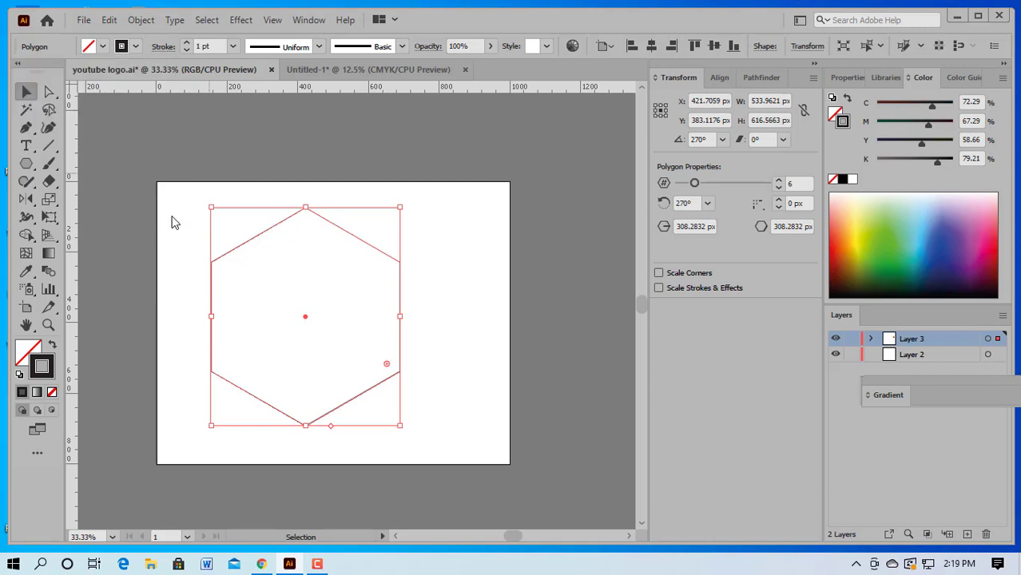
left_click(185, 42)
left_click(452, 249)
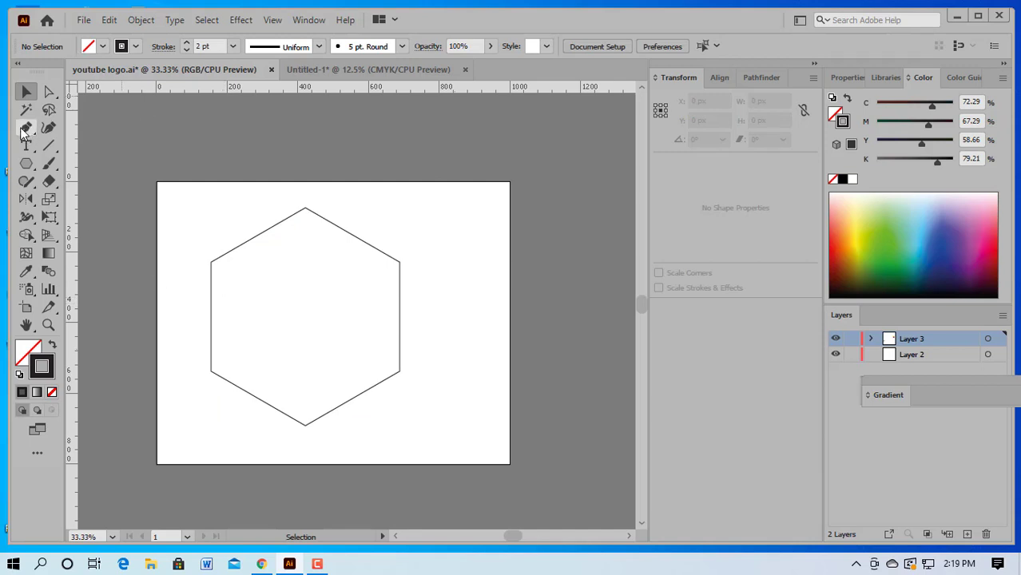
- Draw three straight Pen tool lines joining the hexagon's opposite corners to divide it into six triangles
left_click_drag(28, 127, 90, 127)
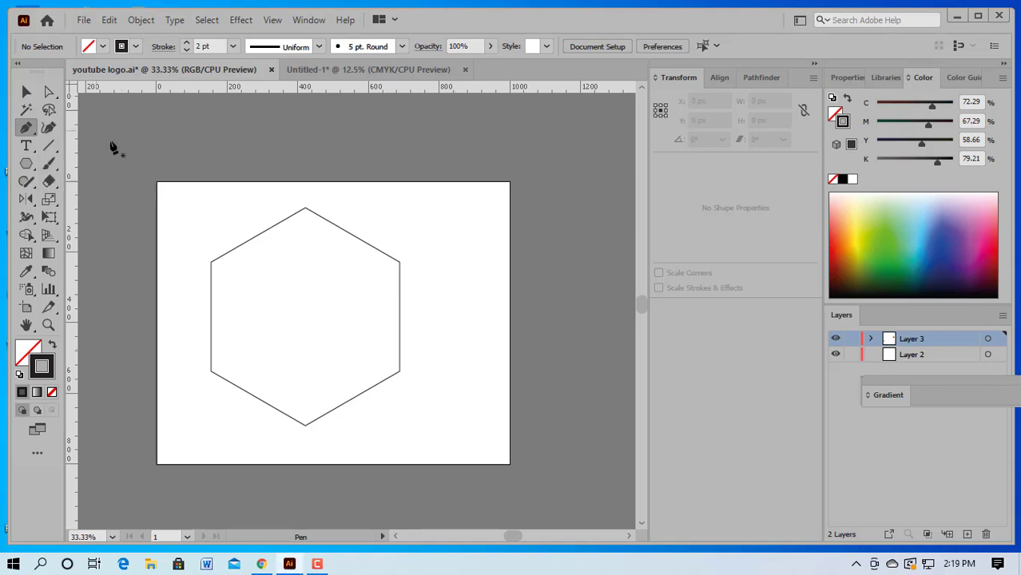
left_click(305, 209)
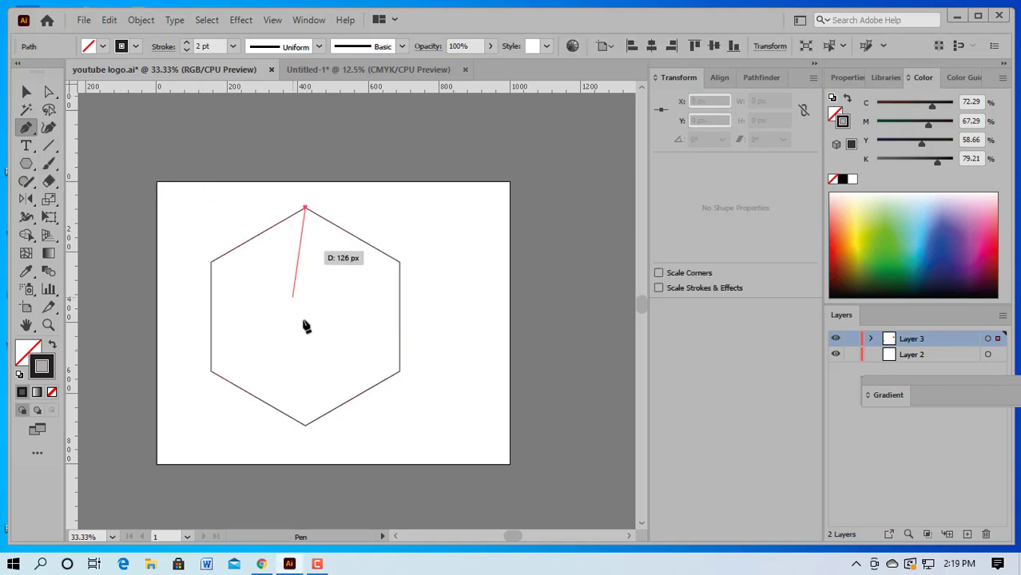
left_click(306, 425)
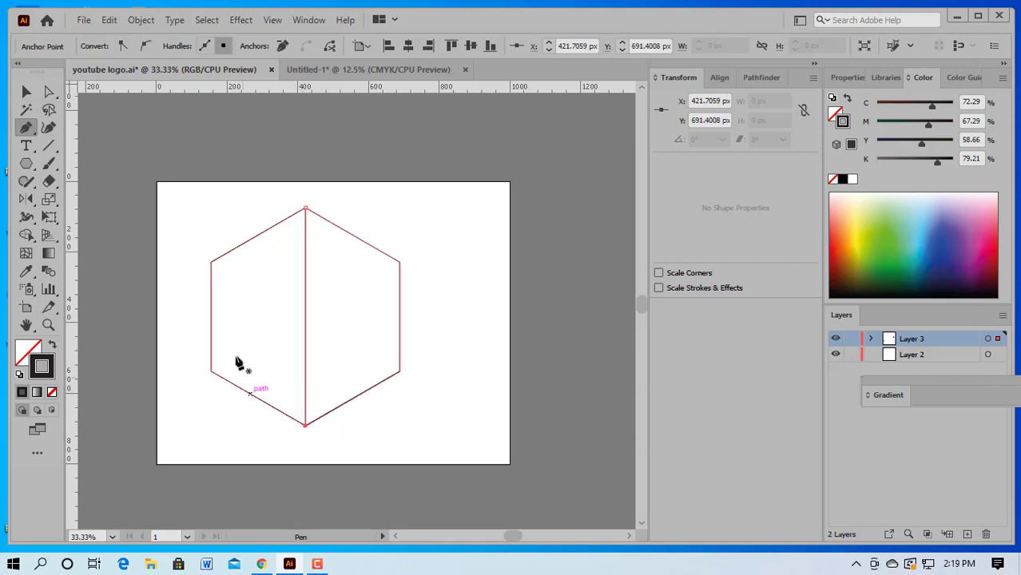
left_click(212, 263)
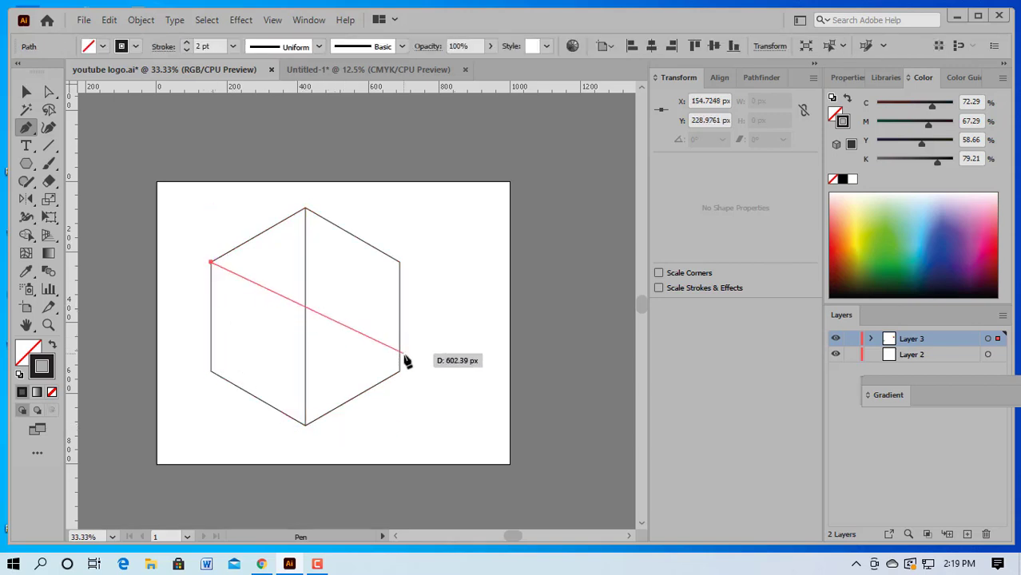
left_click(399, 372)
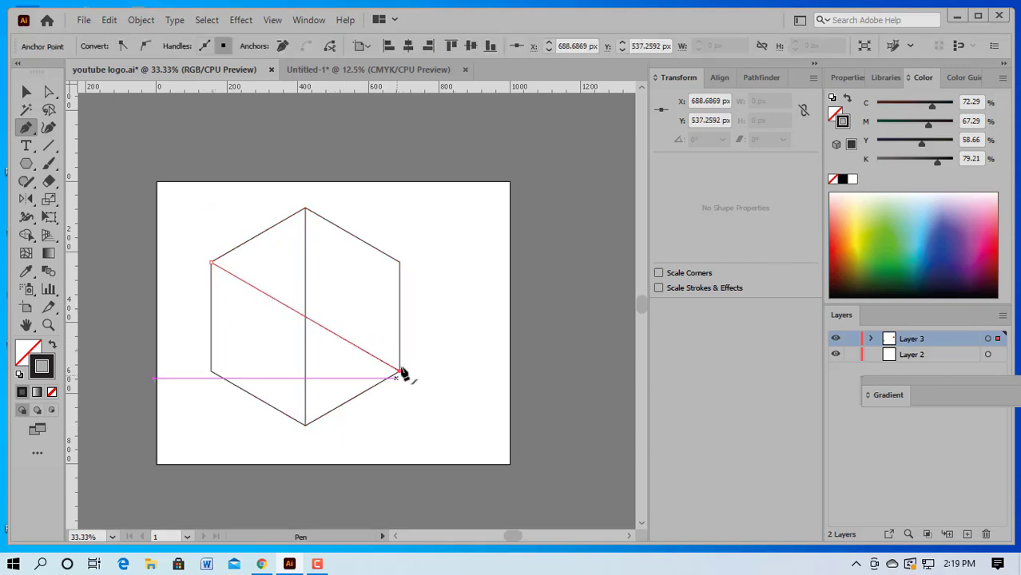
left_click(399, 260)
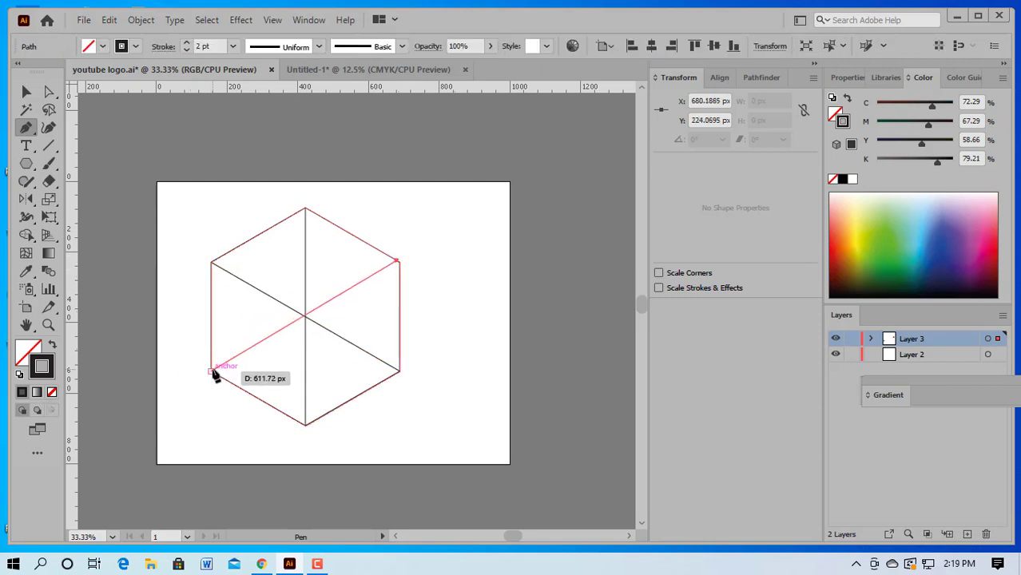
left_click(212, 372)
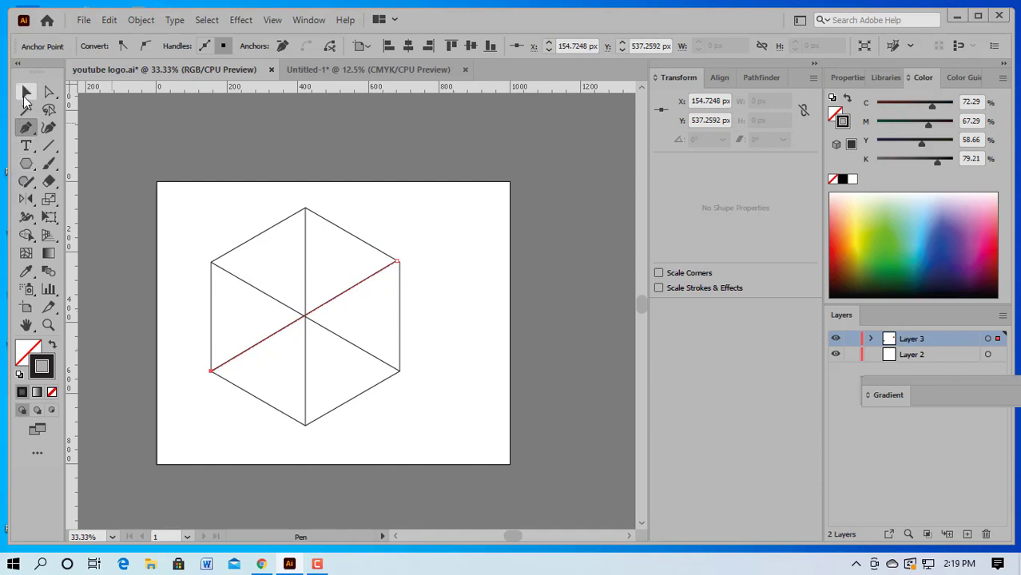
- Select the hexagon with its three diagonals and split them into separate triangles using the Shape Builder tool
left_click(24, 94)
left_click_drag(191, 194, 467, 438)
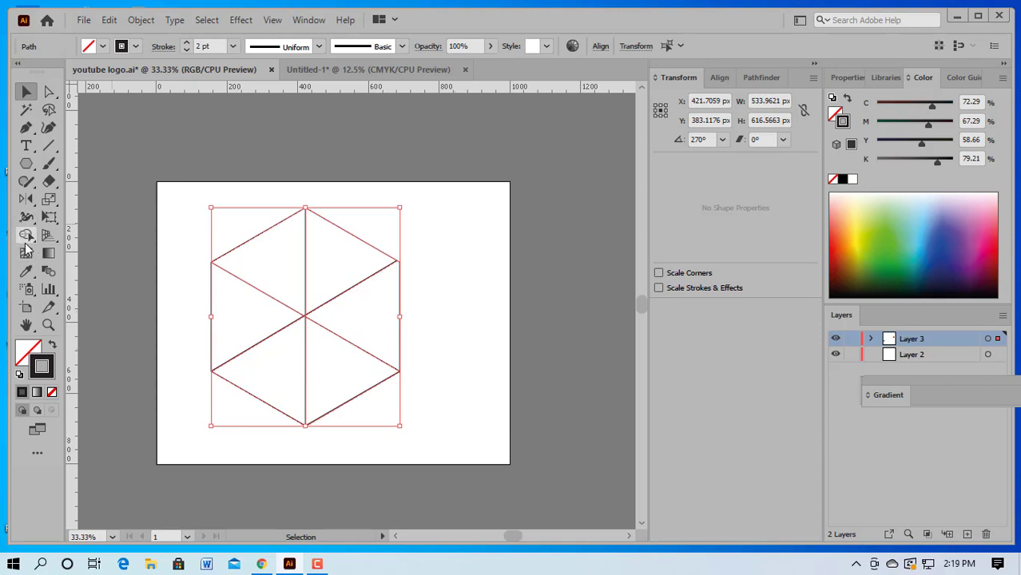
left_click_drag(28, 238, 90, 235)
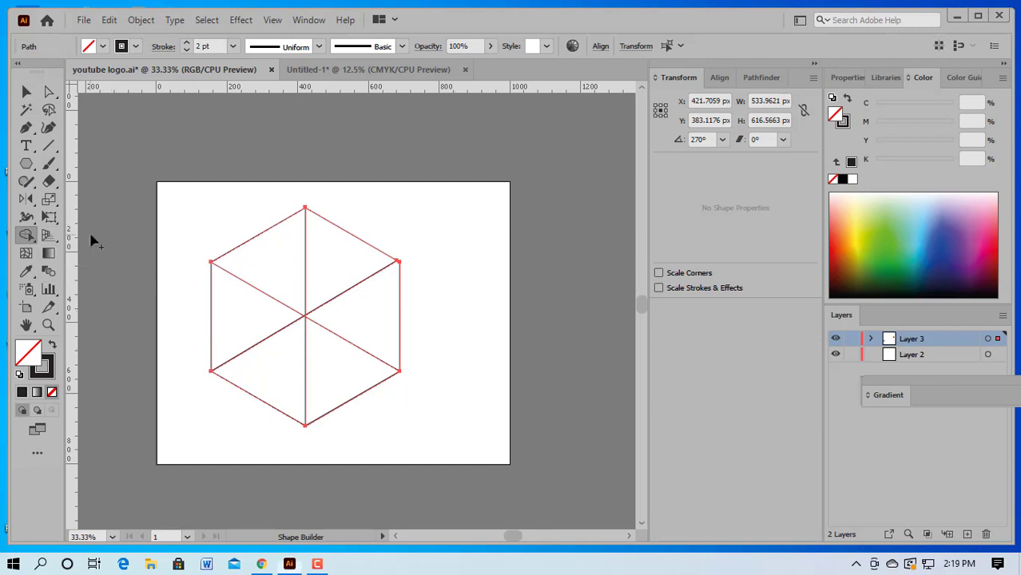
left_click(360, 293)
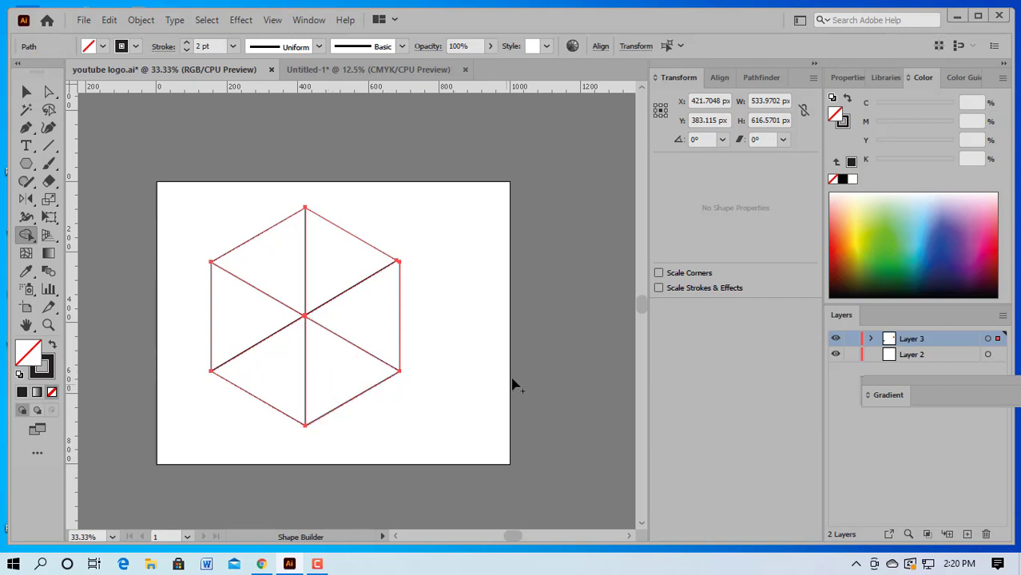
left_click(27, 94)
left_click(176, 300)
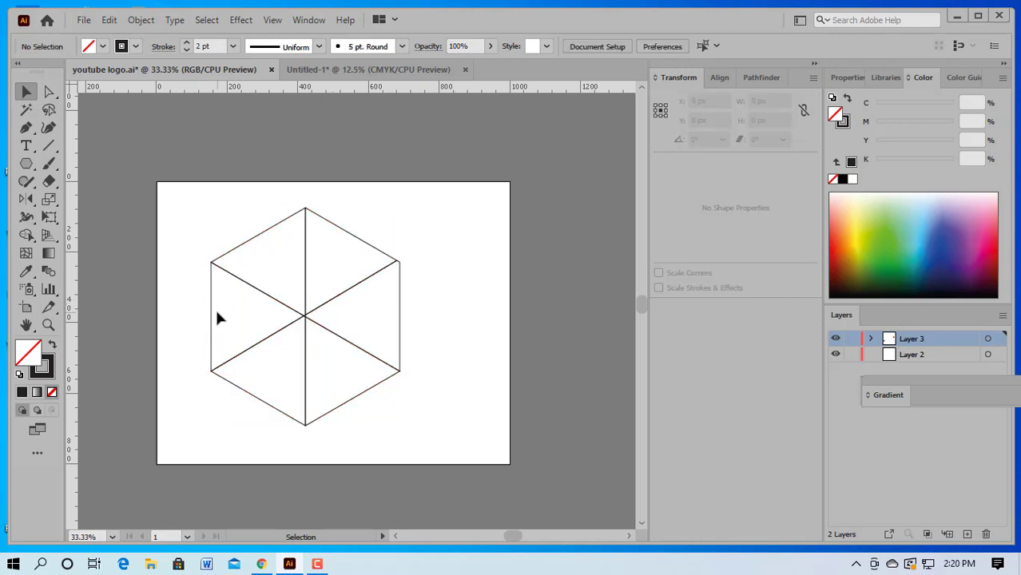
- Reflect the hexagon's left triangle across a horizontal axis through its upper-left corner, without making a copy
left_click_drag(198, 314, 192, 316)
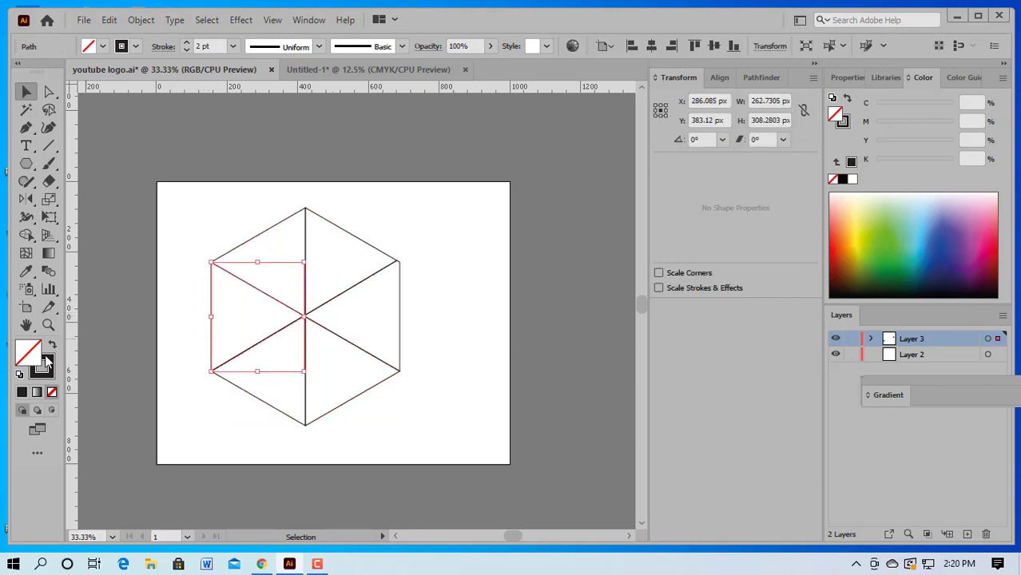
left_click(25, 198)
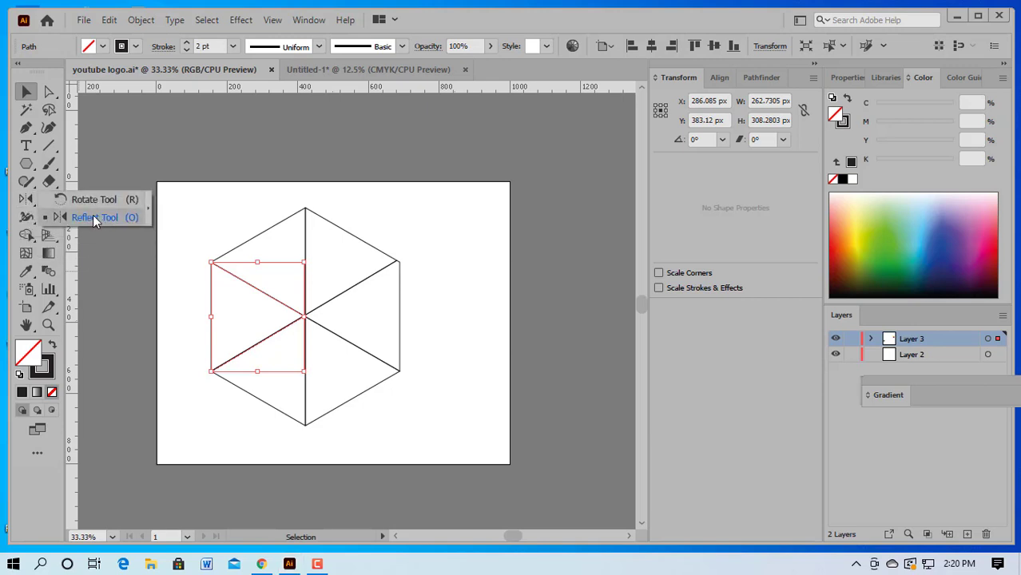
left_click(93, 216)
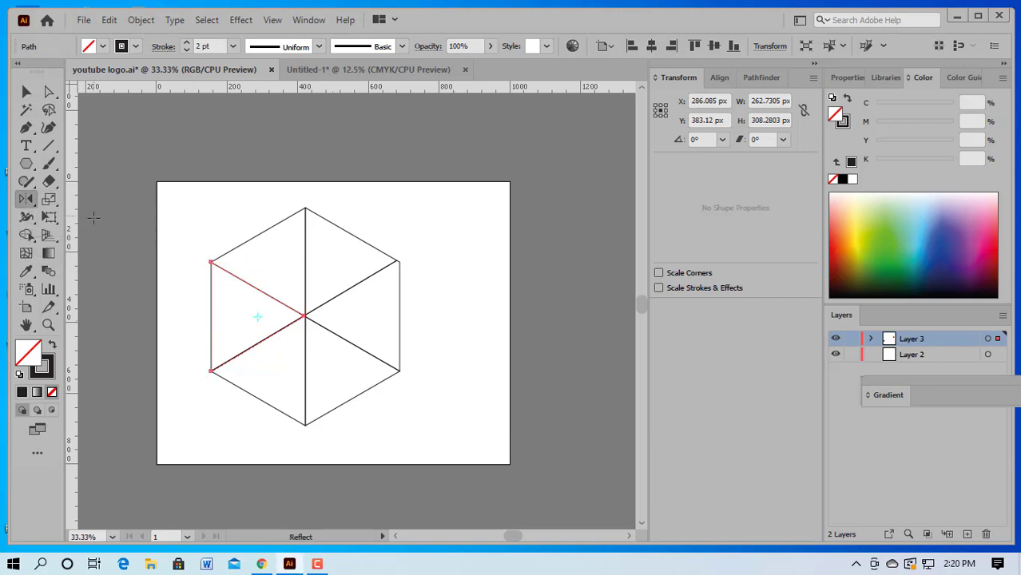
left_click(210, 259, "alt")
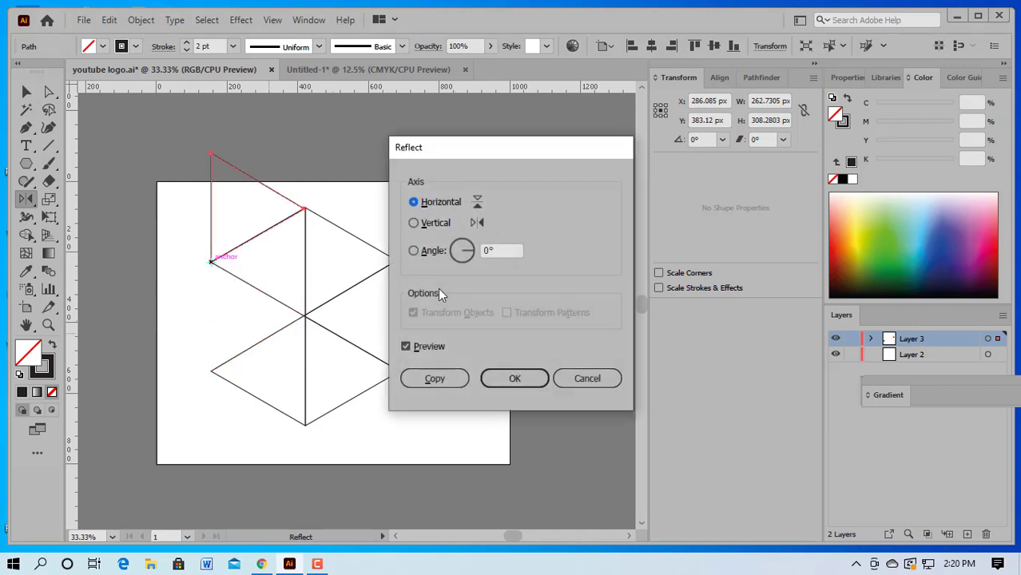
left_click(516, 379)
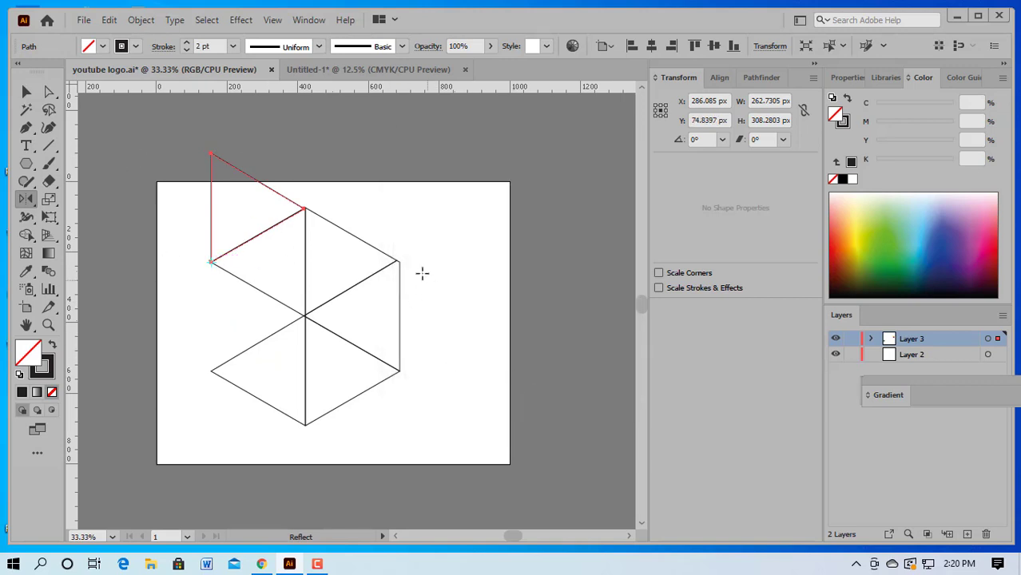
left_click(26, 91)
left_click(404, 222)
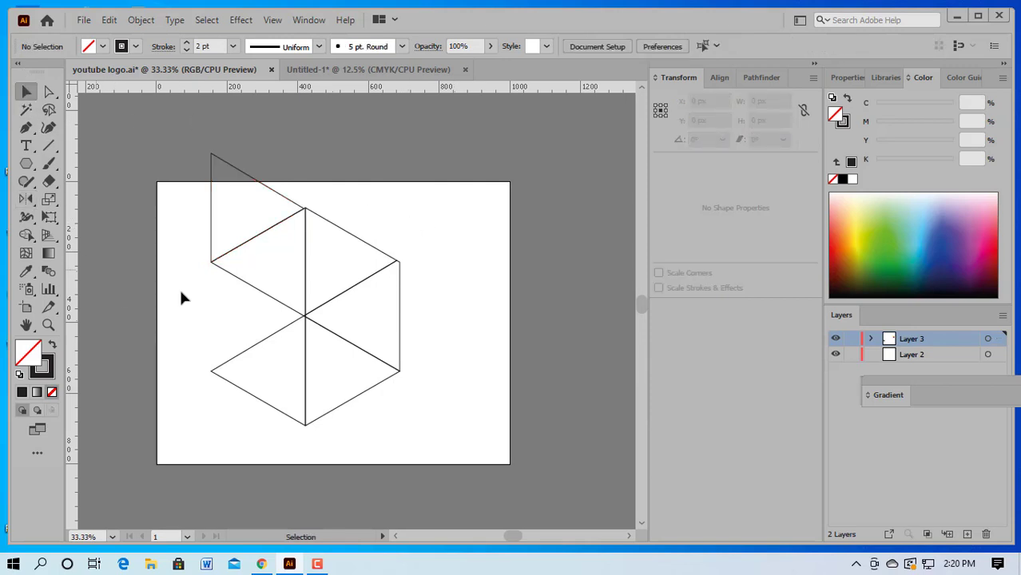
- Fill the reflected triangle above the hexagon's upper-left edge with bright yellow
scroll(280, 305, "down", 2)
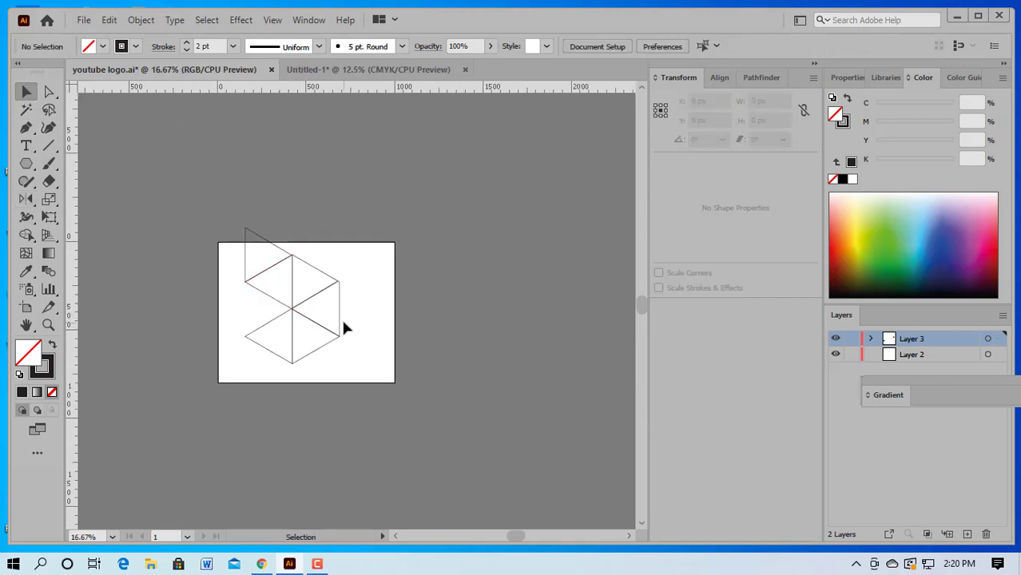
scroll(271, 254, "up", 1)
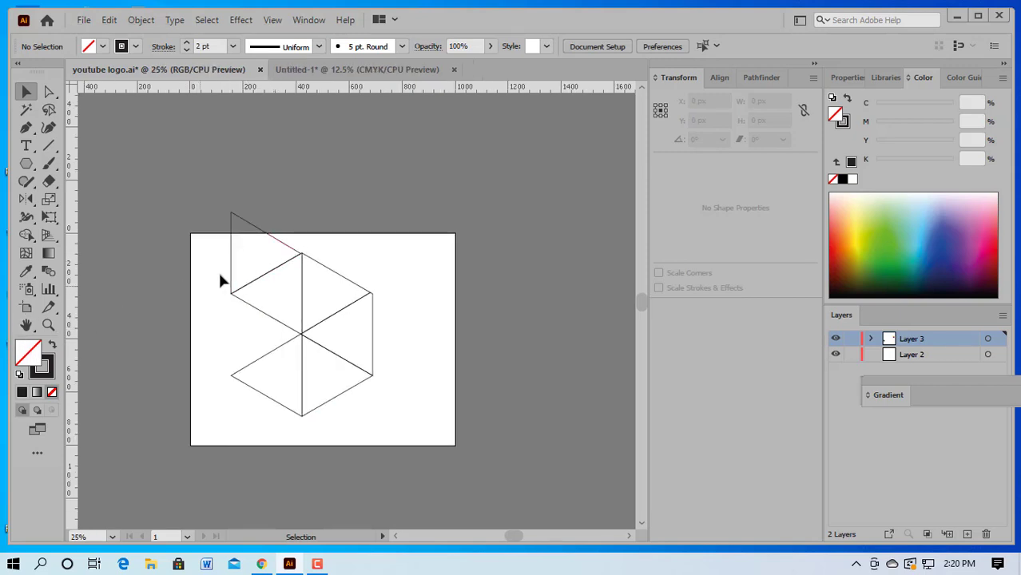
left_click(234, 269)
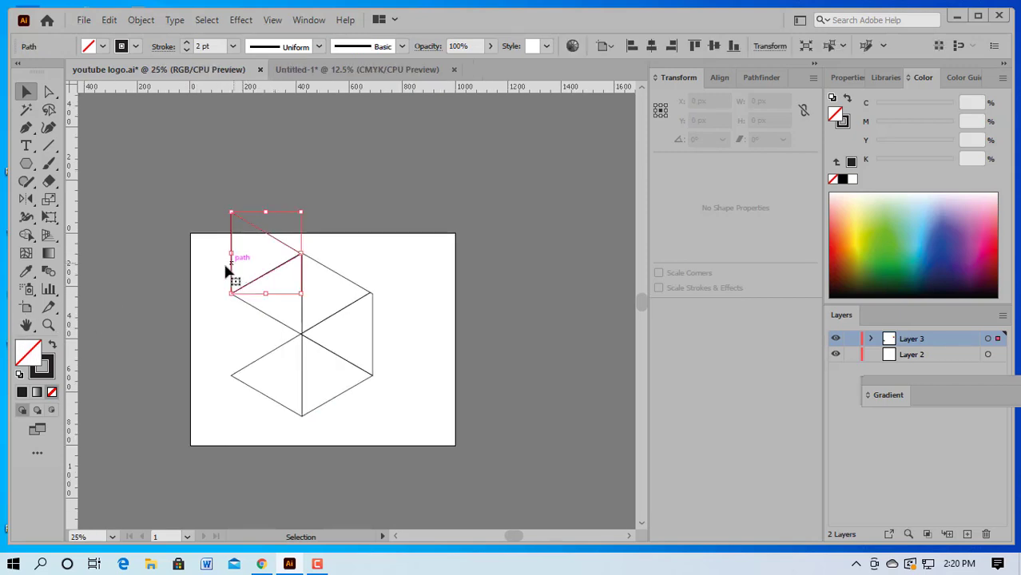
double_click(26, 351)
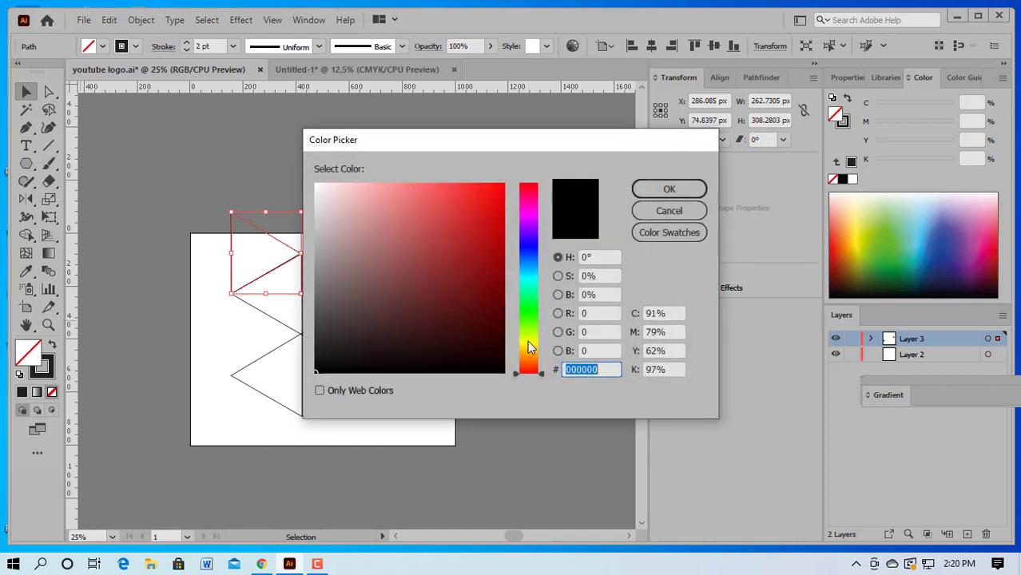
left_click(528, 344)
left_click(494, 190)
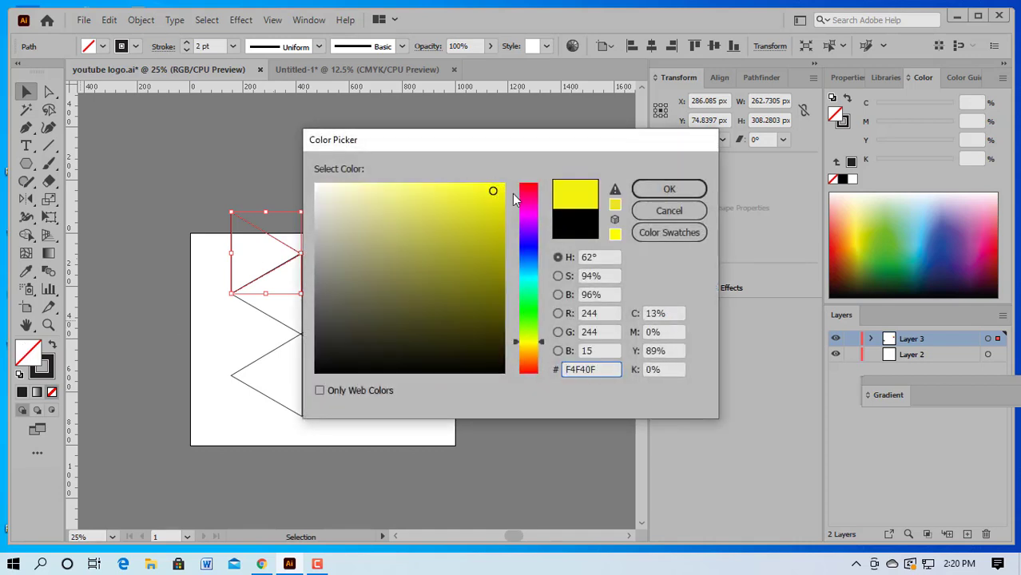
left_click_drag(495, 190, 498, 187)
left_click(669, 189)
left_click(434, 304)
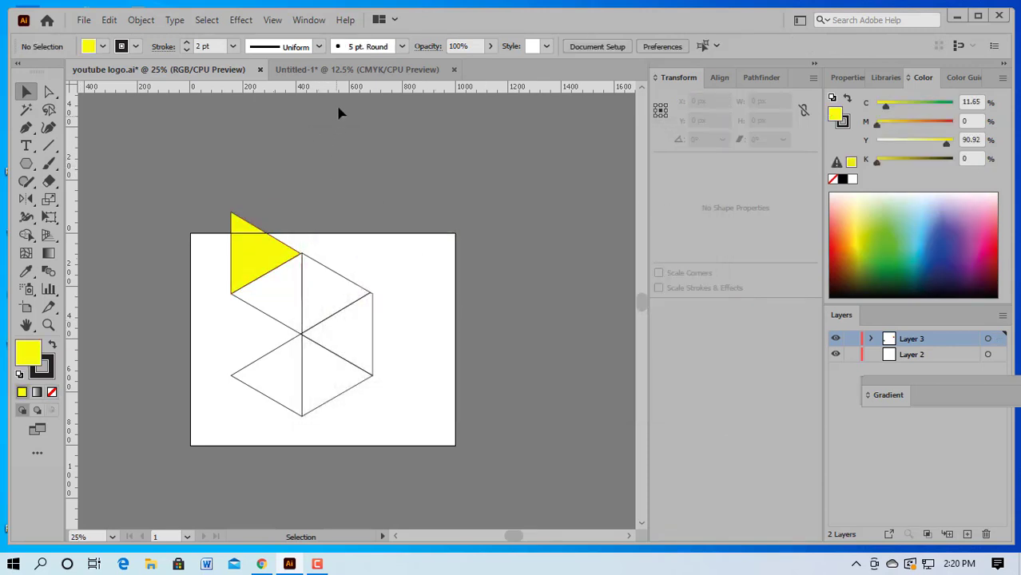
- Try to sample the orange from the reference logo in the Untitled-1 document with the Eyedropper for the hexagon's upper-left triangle
left_click(343, 69)
left_click(389, 297)
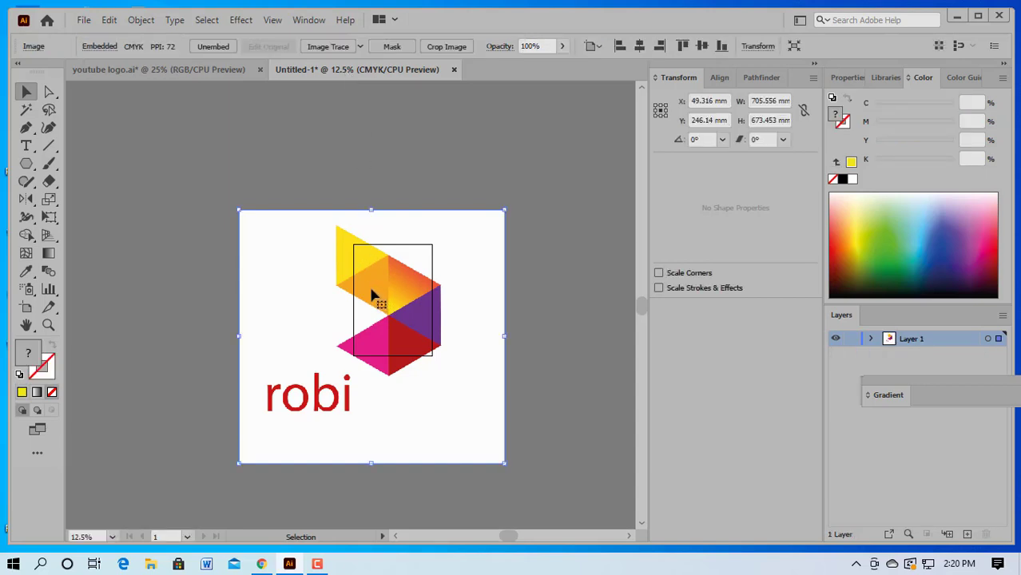
left_click(48, 165)
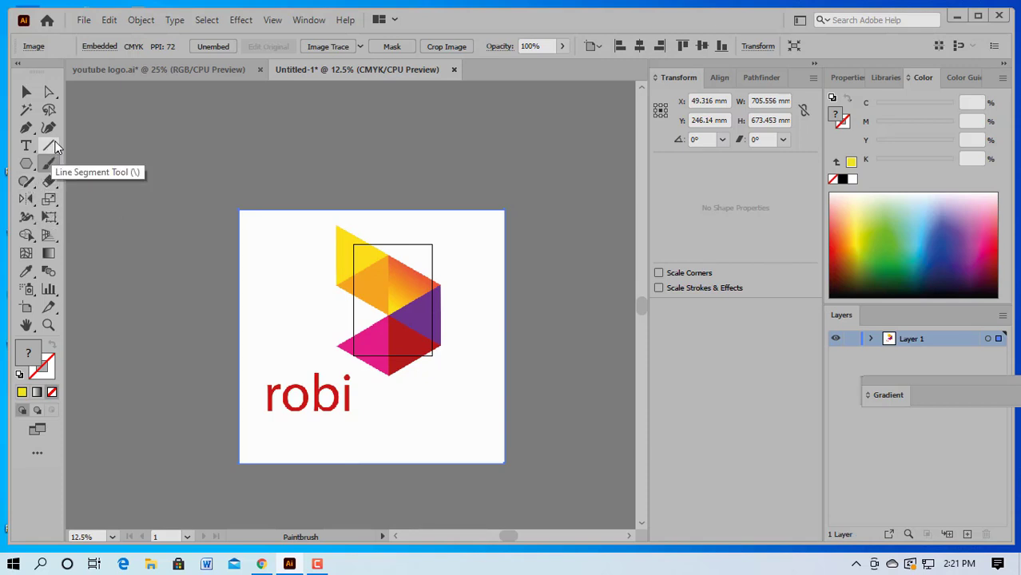
left_click(26, 271)
left_click(95, 271)
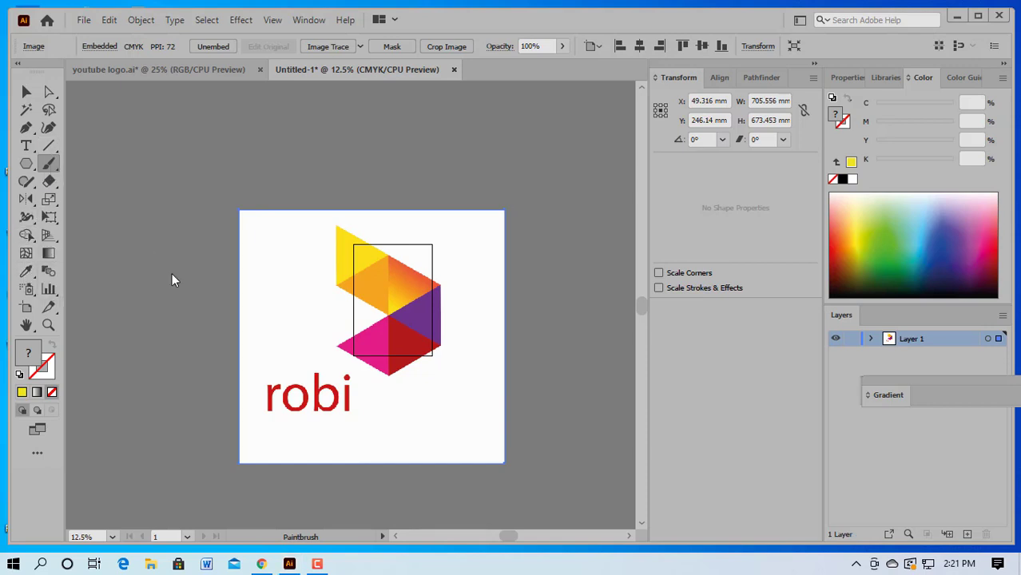
left_click(378, 274)
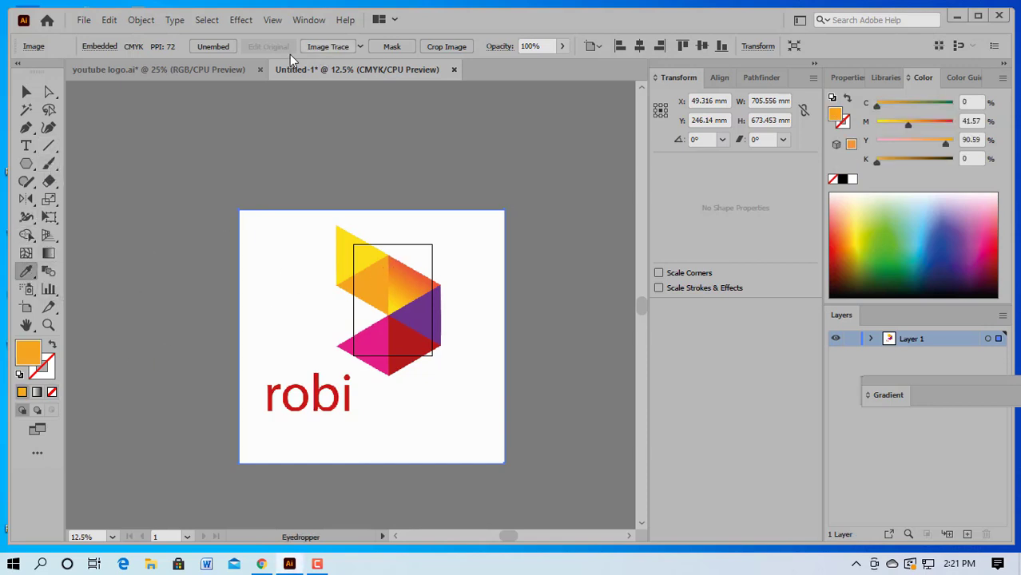
left_click(221, 73)
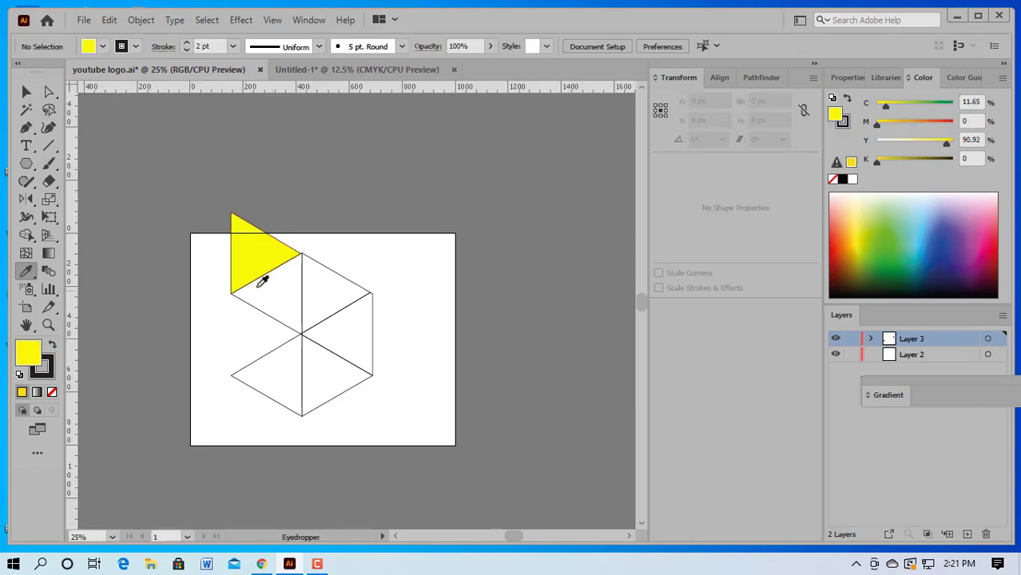
left_click(303, 298)
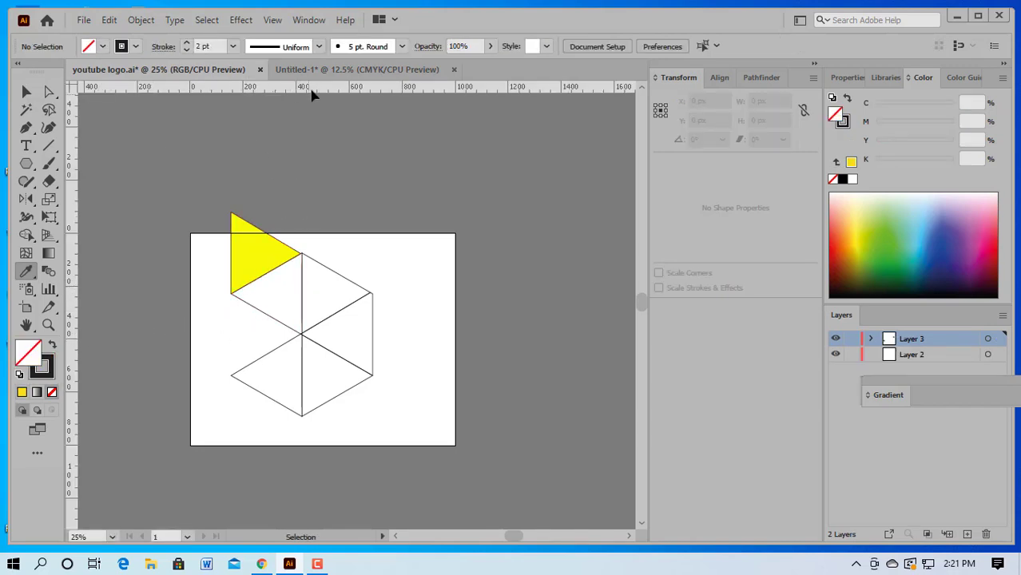
left_click(324, 69)
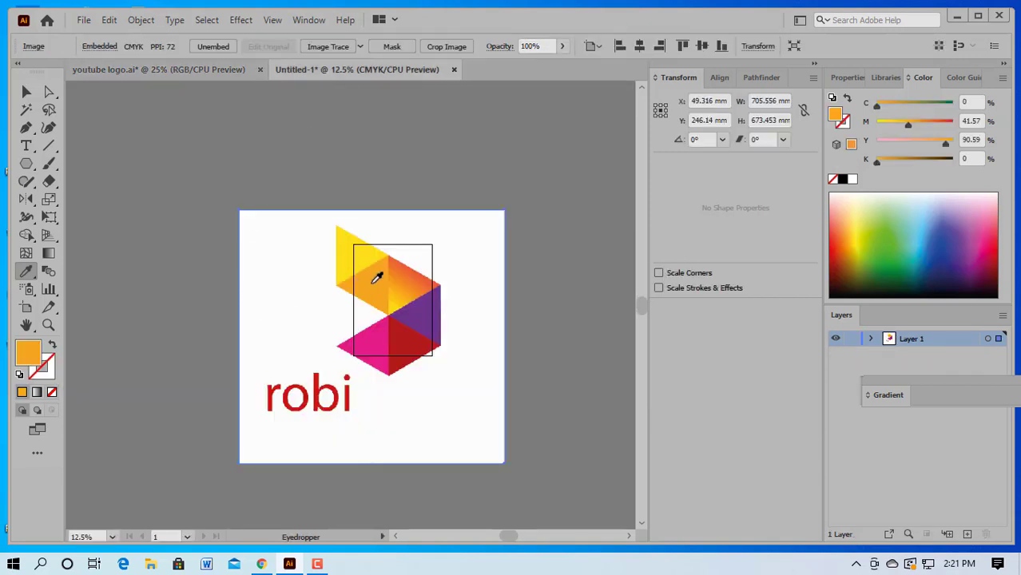
left_click(206, 71)
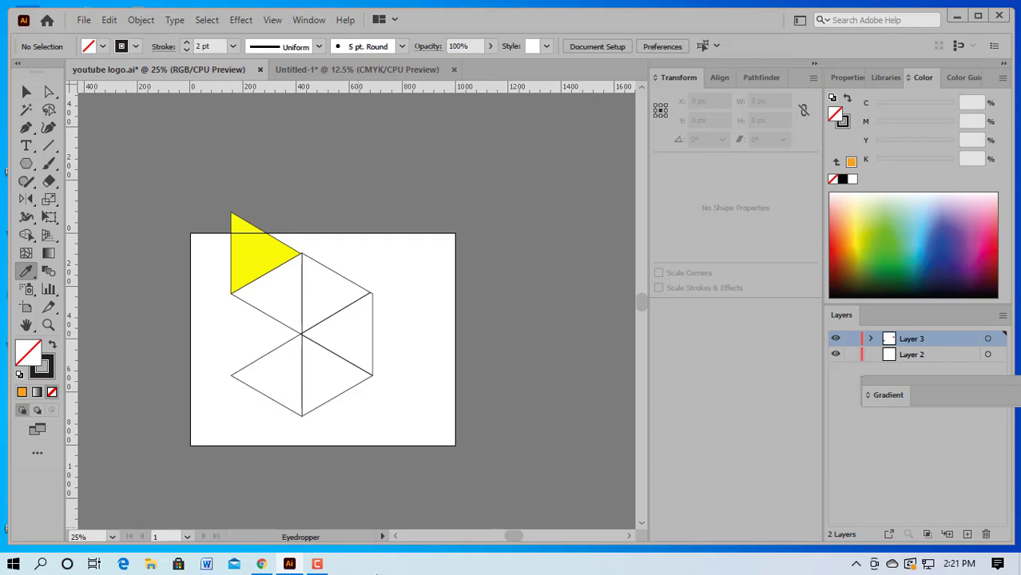
left_click(317, 564)
left_click(948, 499)
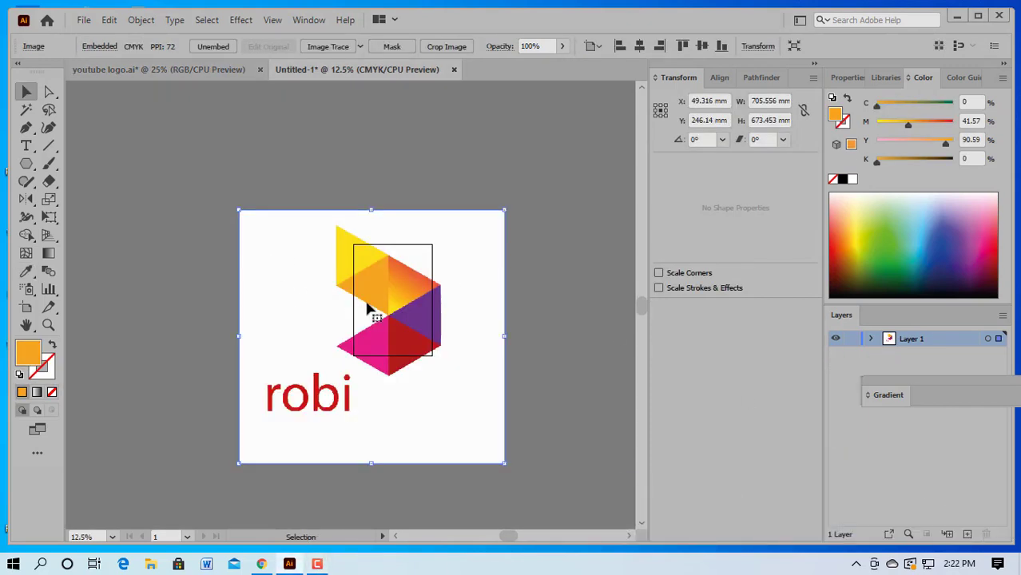
- Bring the reference logo image into youtube logo.ai and shrink it to about 816 × 1330 px beside the artboard
left_click_drag(386, 280, 478, 319)
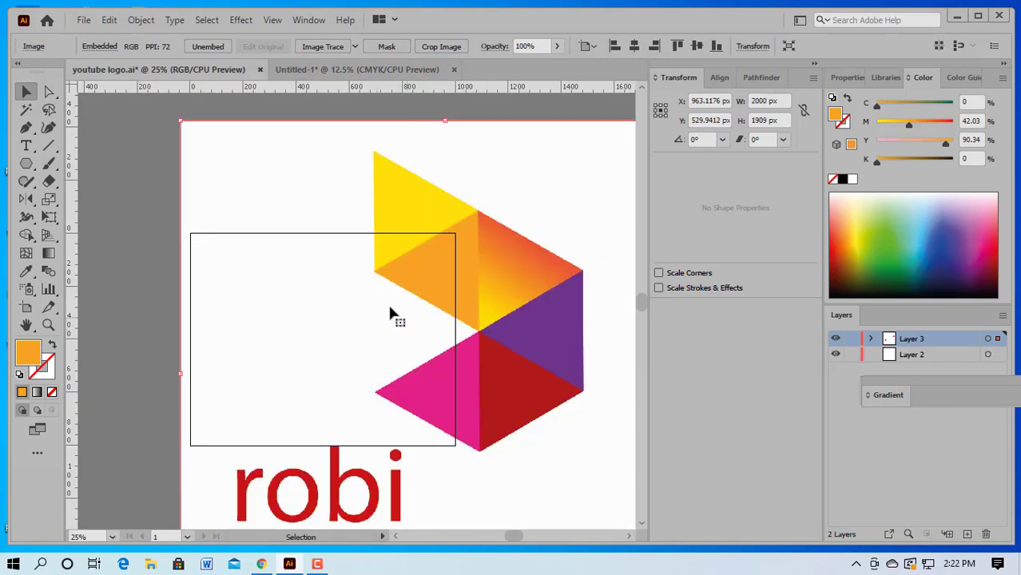
left_click_drag(178, 120, 495, 275)
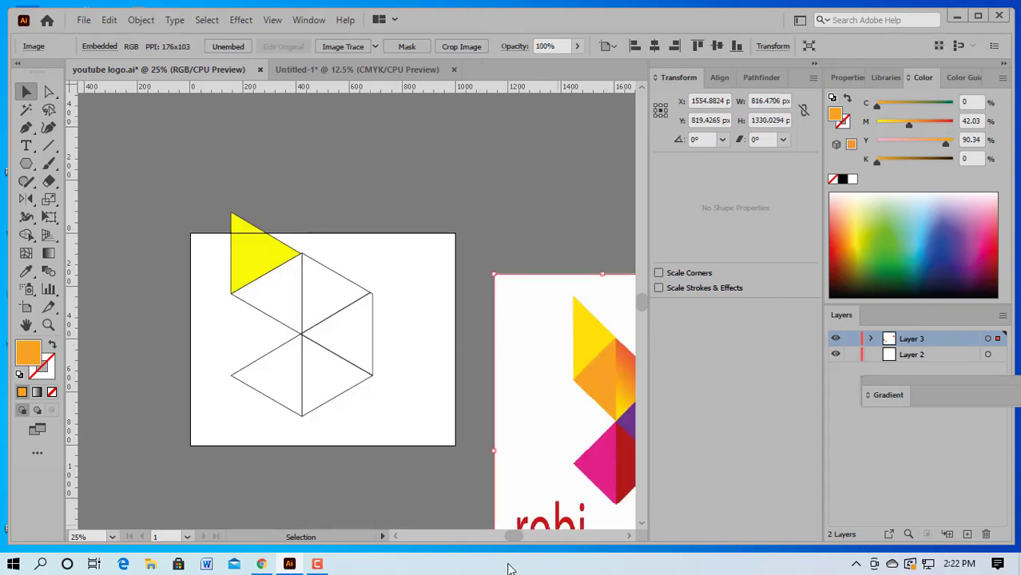
left_click_drag(517, 542, 520, 542)
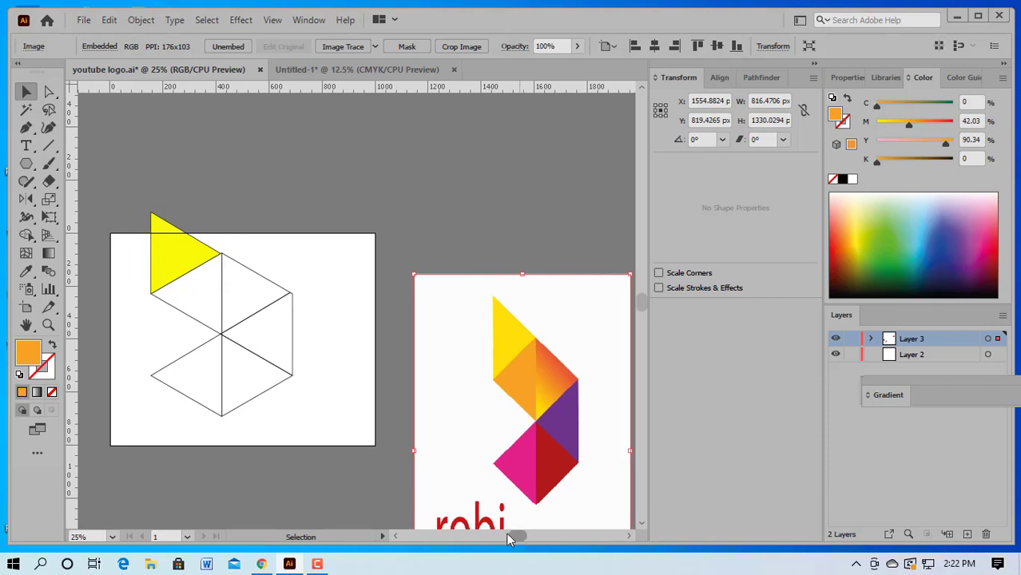
- Fill the hexagon's upper-left triangle with the orange sampled from the reference logo using the Eyedropper
left_click(220, 304)
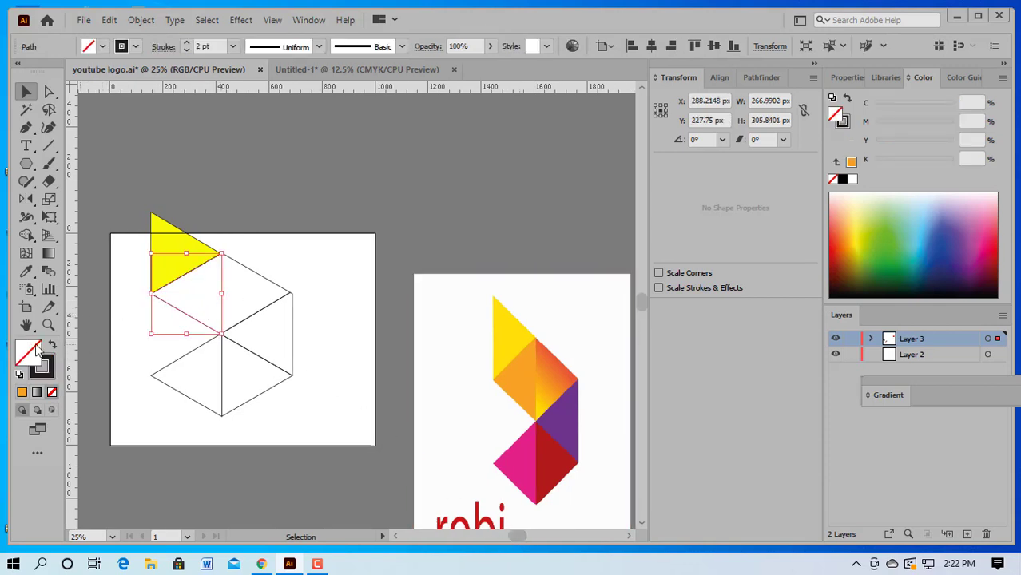
left_click(25, 271)
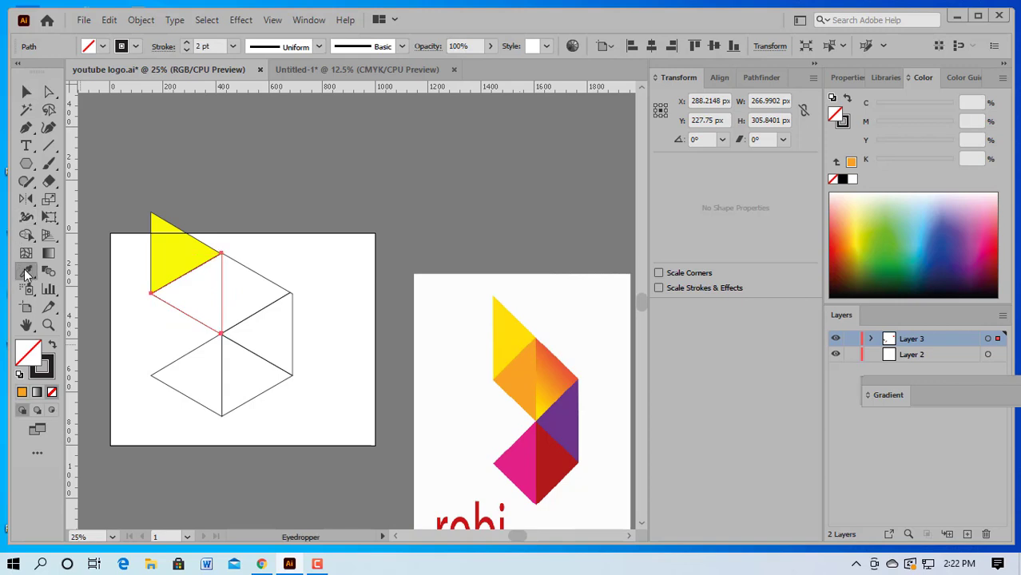
left_click_drag(24, 266, 79, 268)
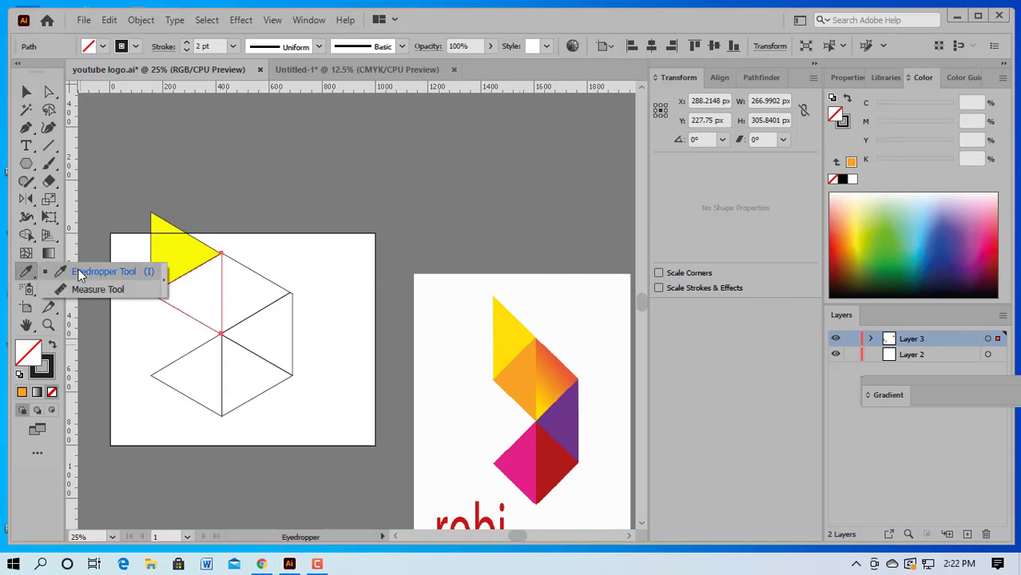
left_click(531, 378)
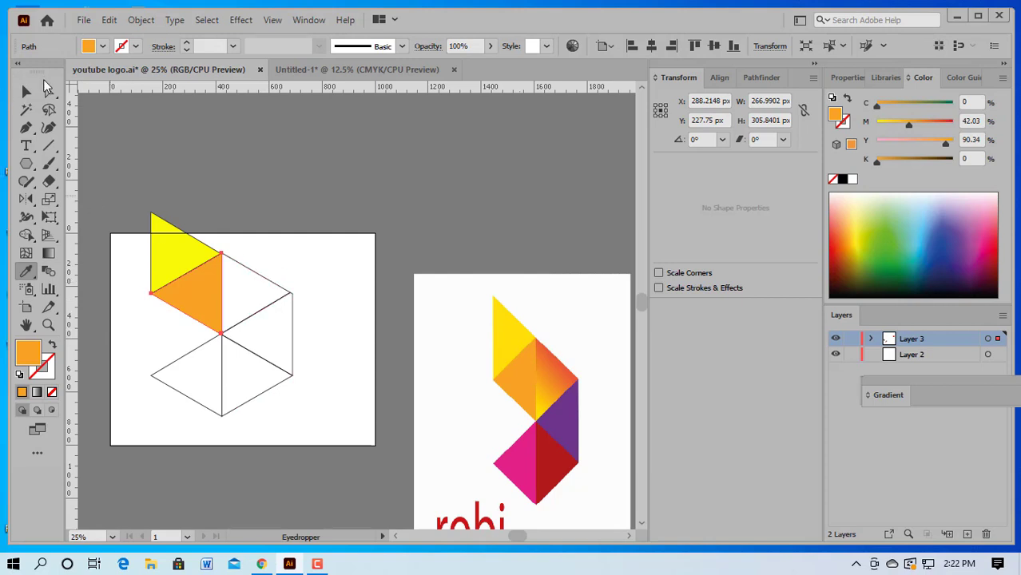
left_click(30, 92)
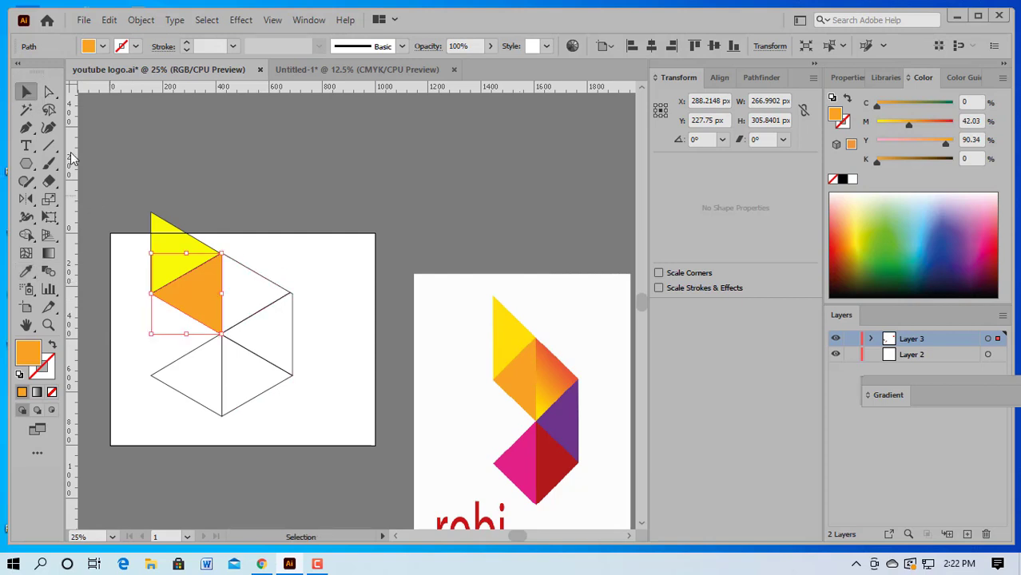
- Fill the hexagon's upper-right triangle with the red-orange sampled from the reference logo's gradient triangle
left_click(272, 280)
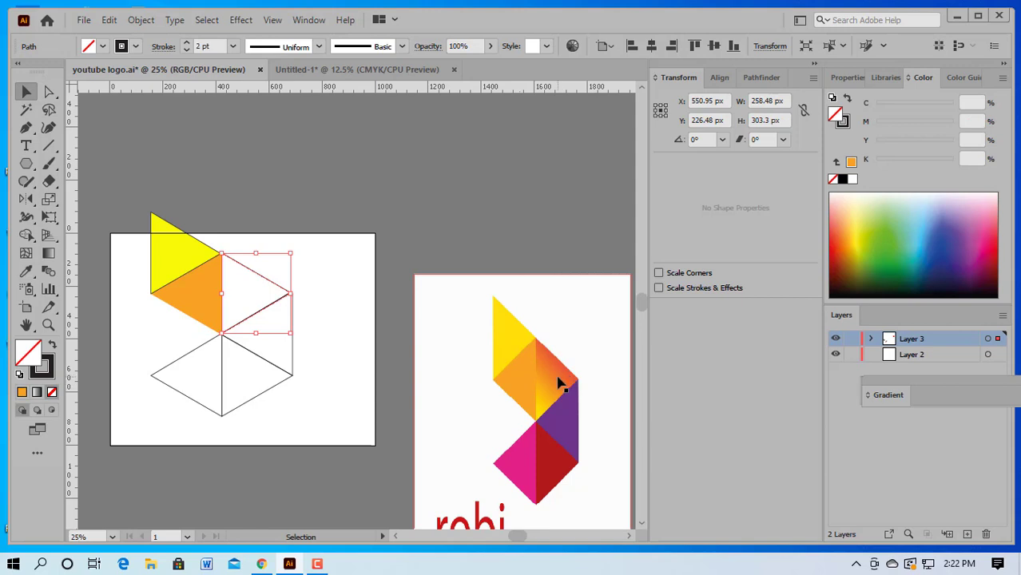
left_click(26, 272)
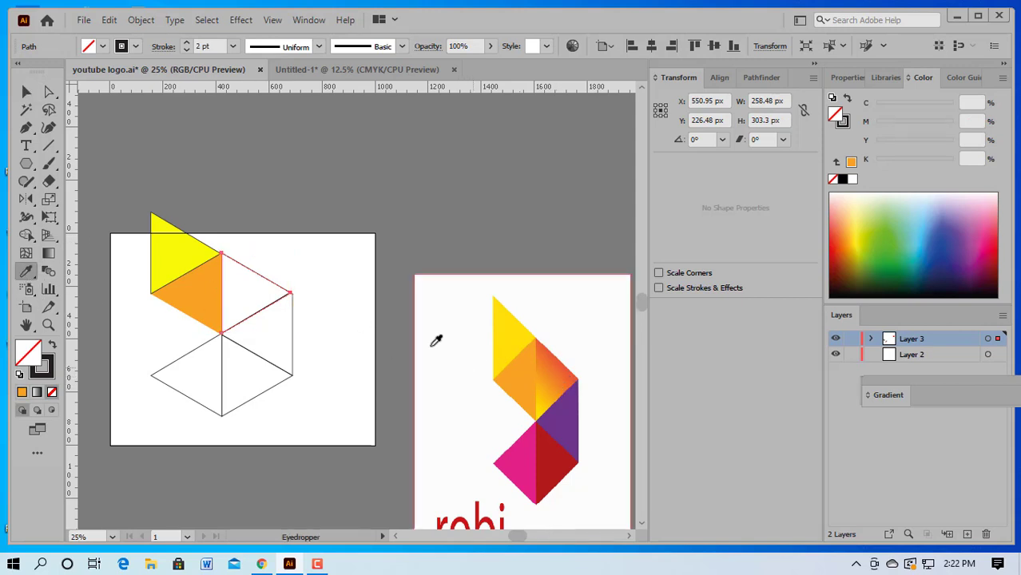
left_click(561, 367)
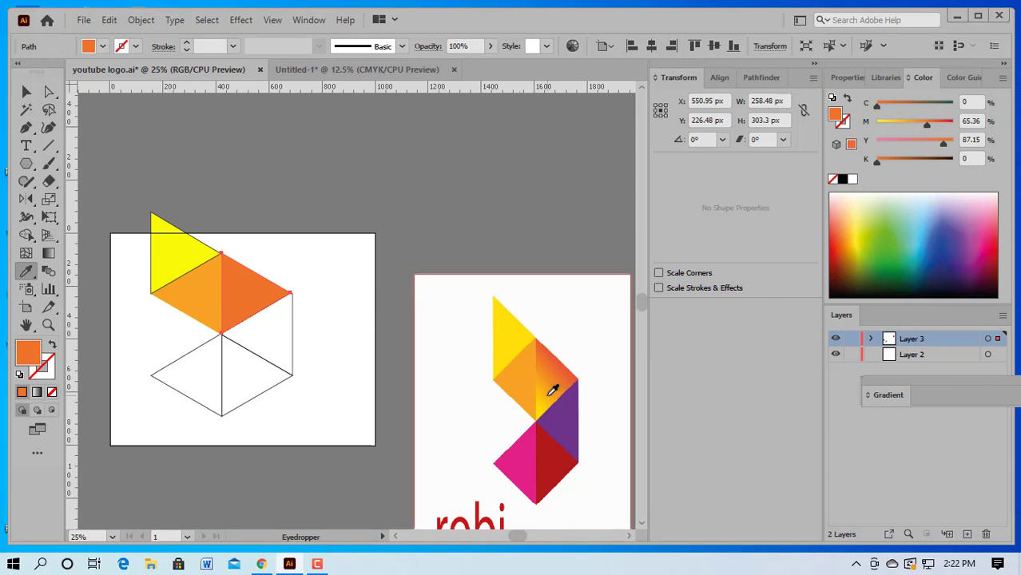
left_click_drag(556, 362, 551, 389)
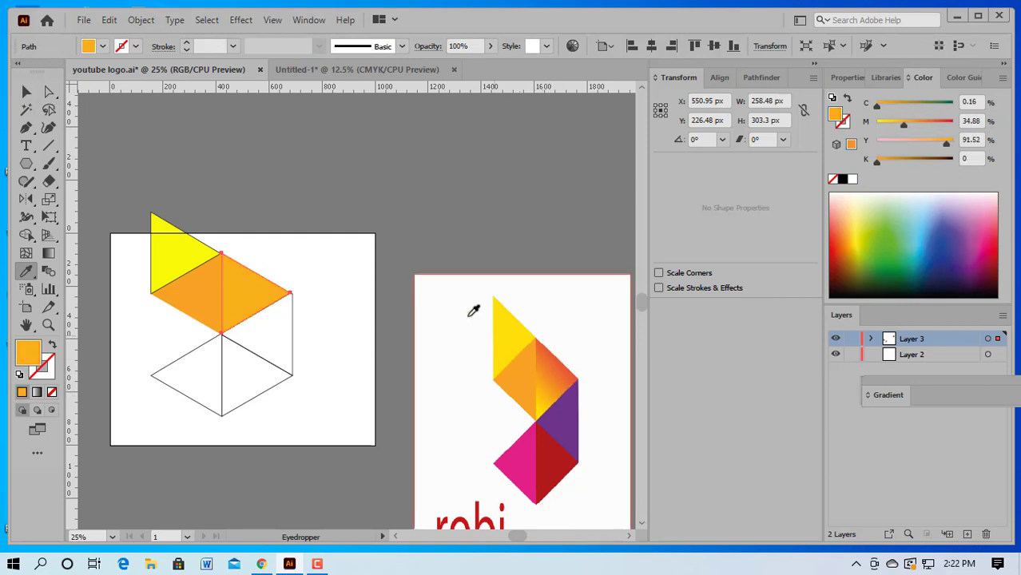
left_click(557, 362)
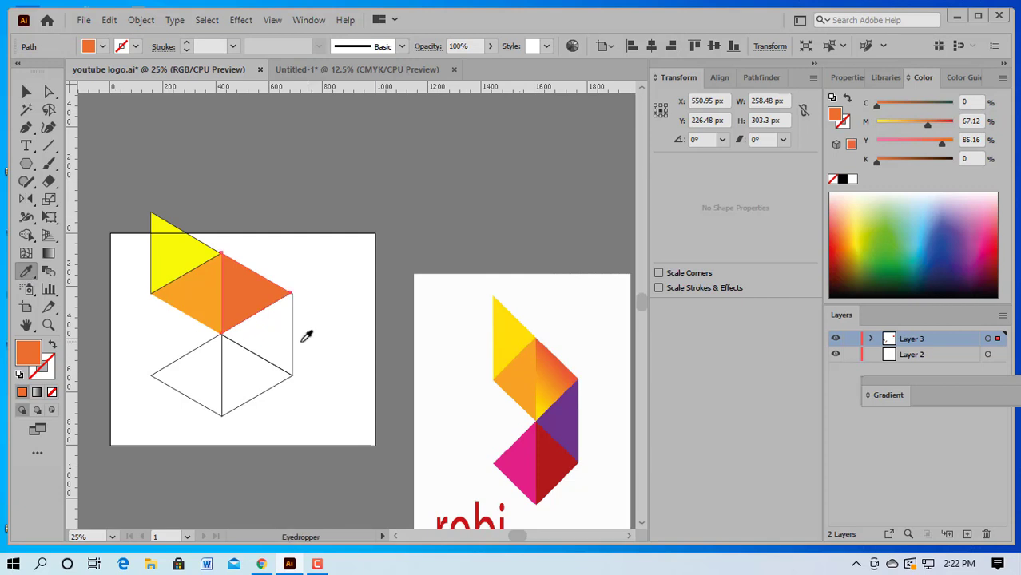
key("v")
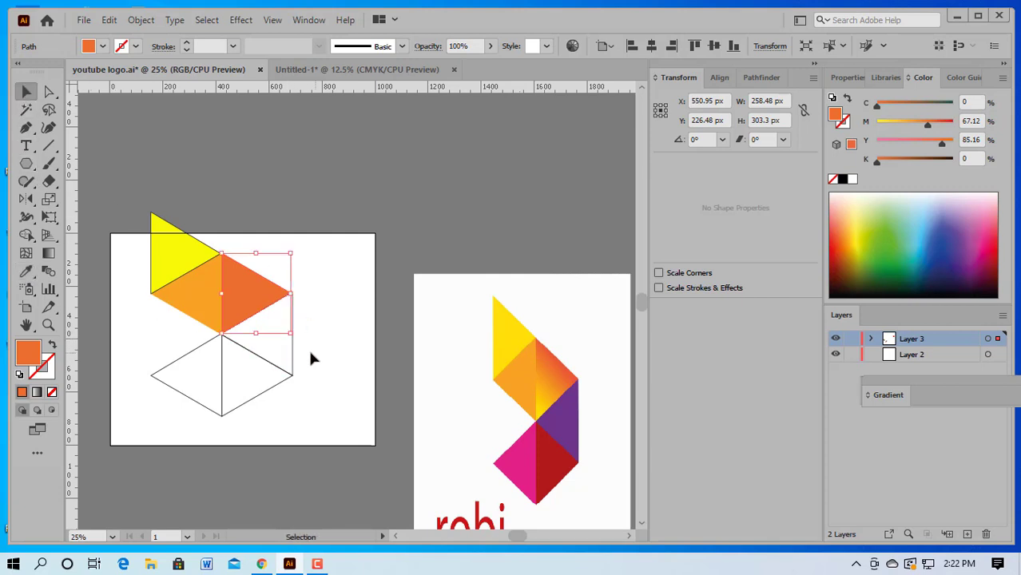
- Fill the hexagon's right triangle with the purple sampled from the reference logo
left_click(292, 356)
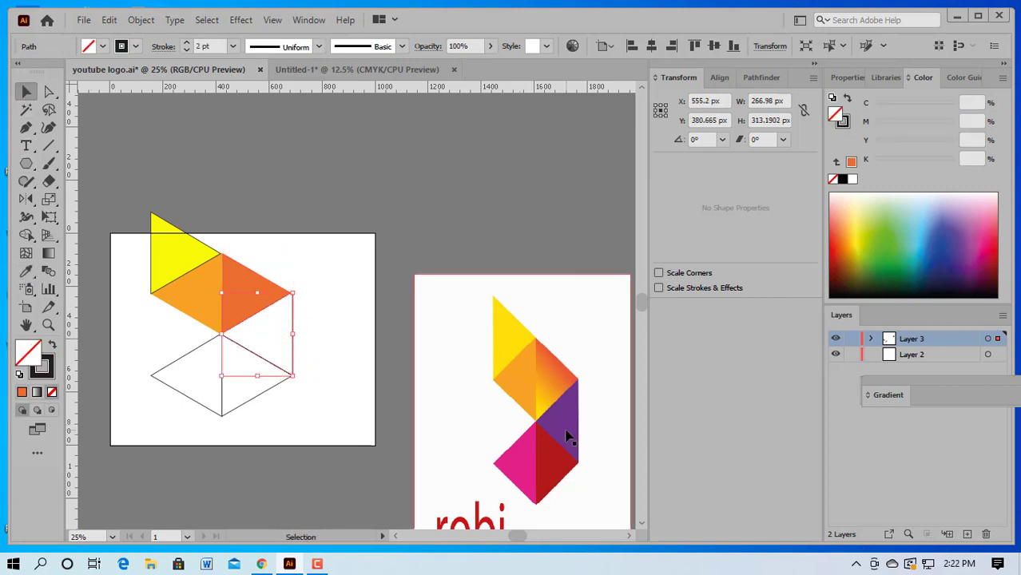
left_click(26, 271)
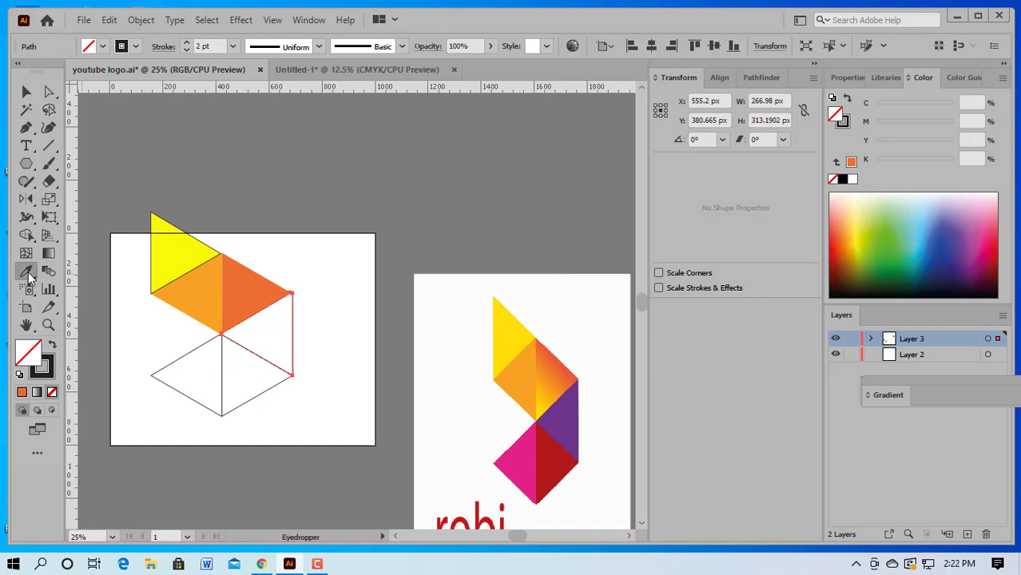
left_click(569, 421)
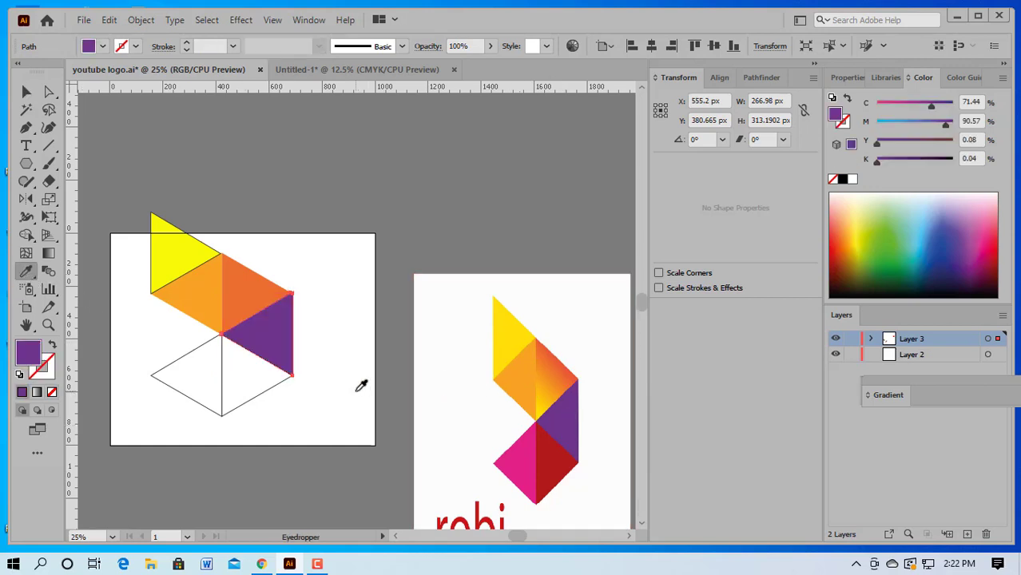
left_click(26, 92)
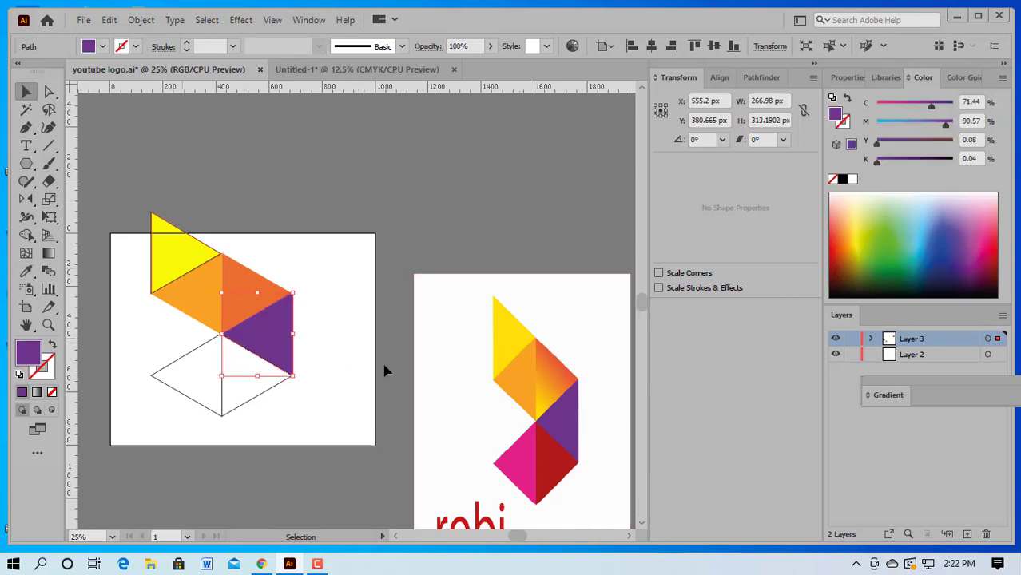
- Fill the hexagon's lower-right triangle with the dark red sampled from the reference logo
left_click(249, 397)
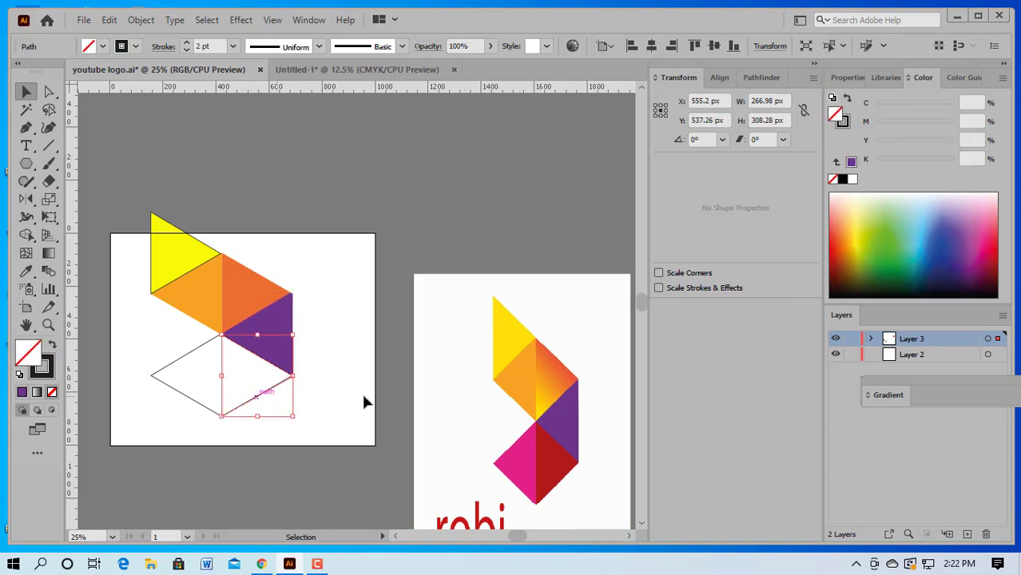
left_click(26, 270)
left_click(559, 469)
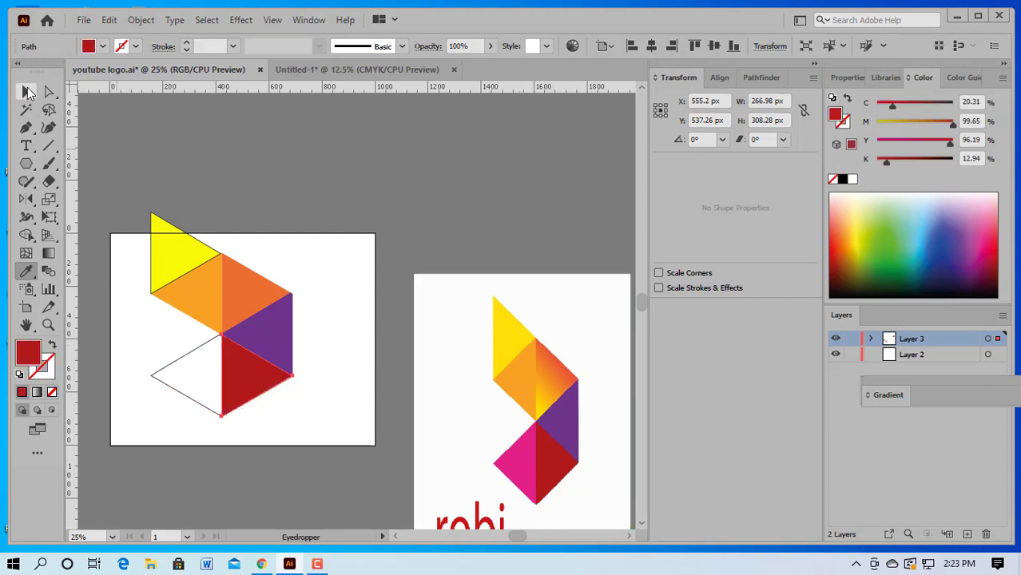
left_click(26, 91)
- Fill the hexagon's lower-left triangle with the magenta sampled from the reference logo, leaving nothing selected
left_click(204, 412)
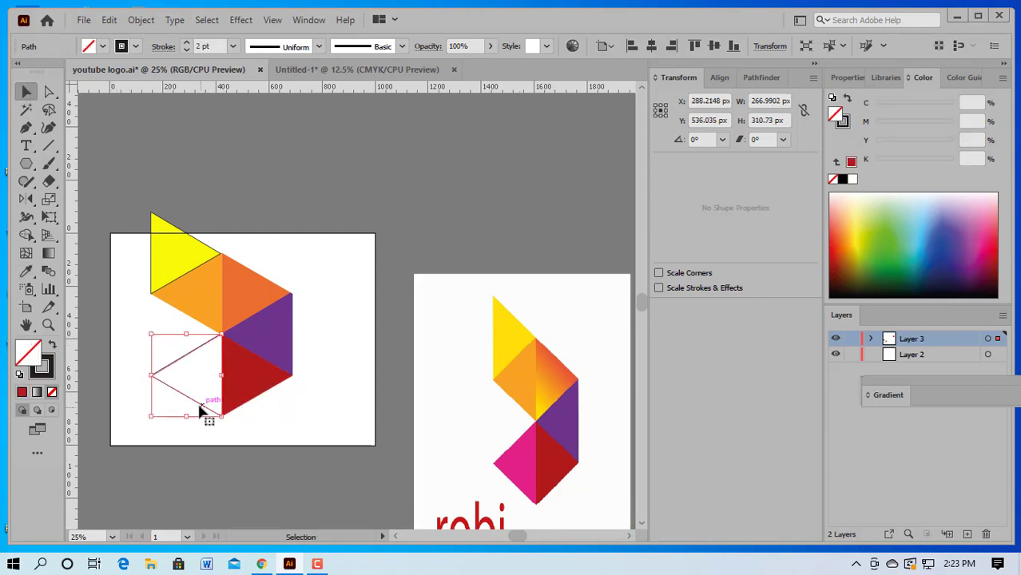
left_click(25, 271)
left_click(523, 478)
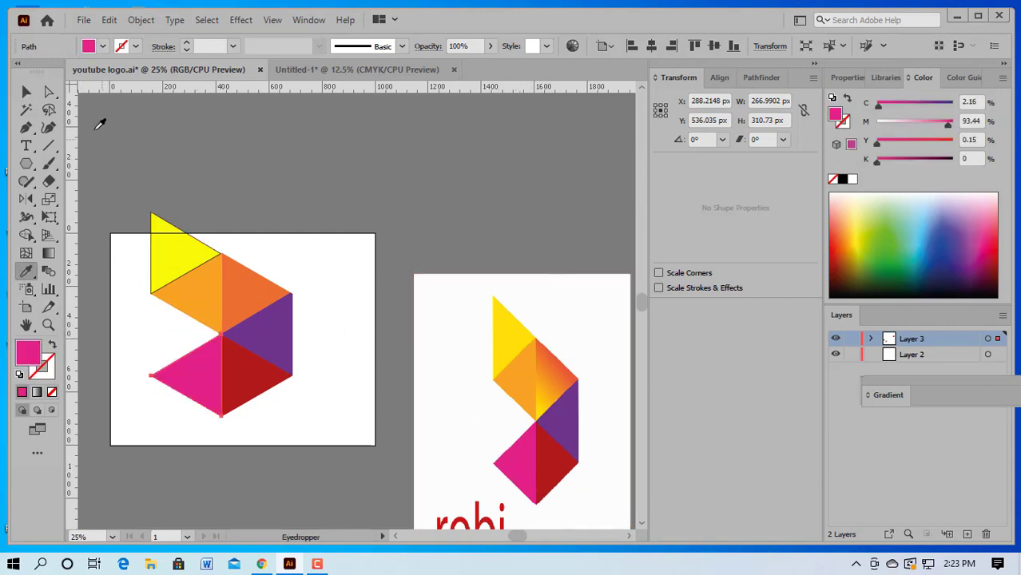
left_click(26, 92)
left_click(326, 314)
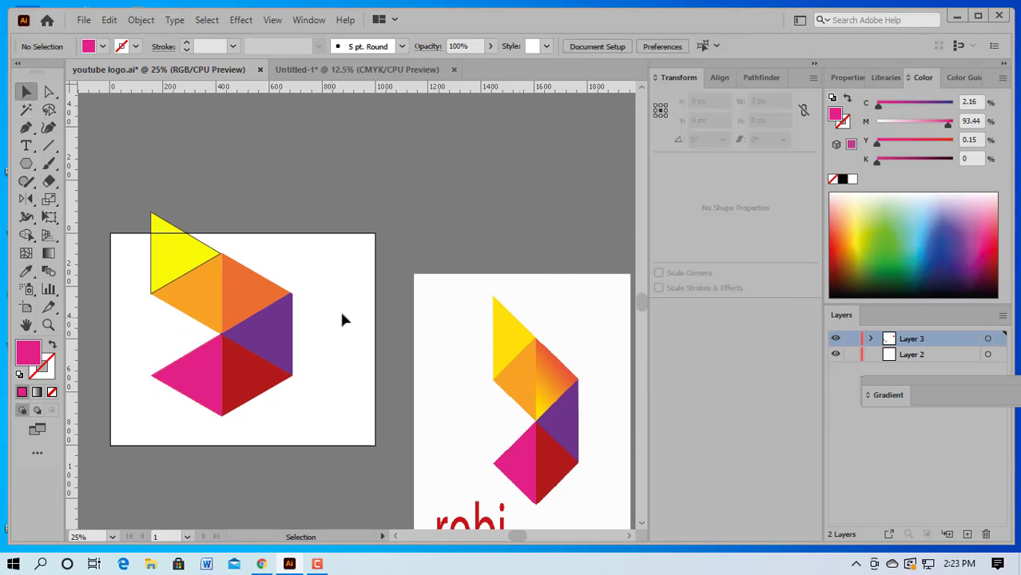
- Delete the reference logo image beside the artboard
left_click(547, 385)
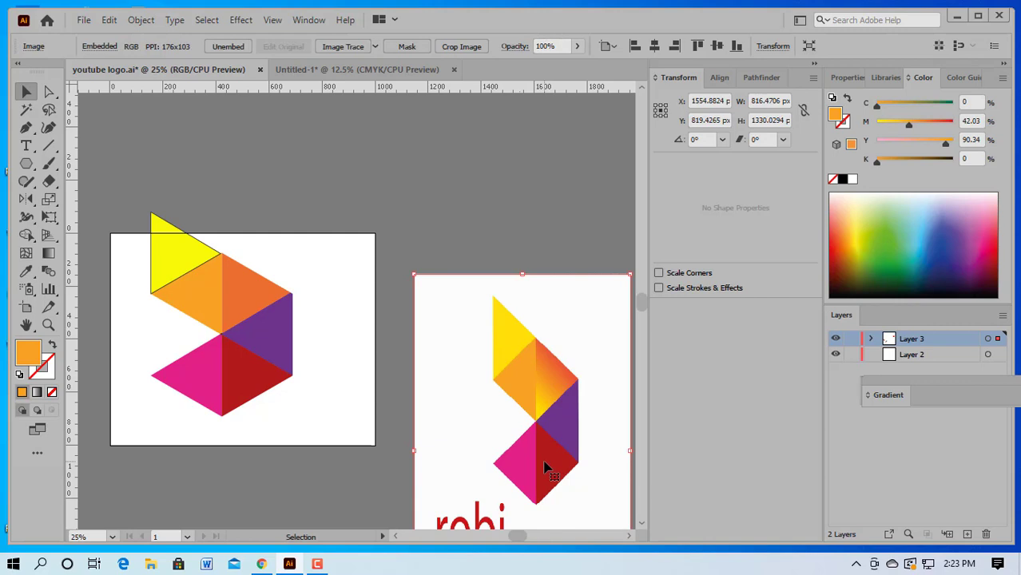
key("Delete")
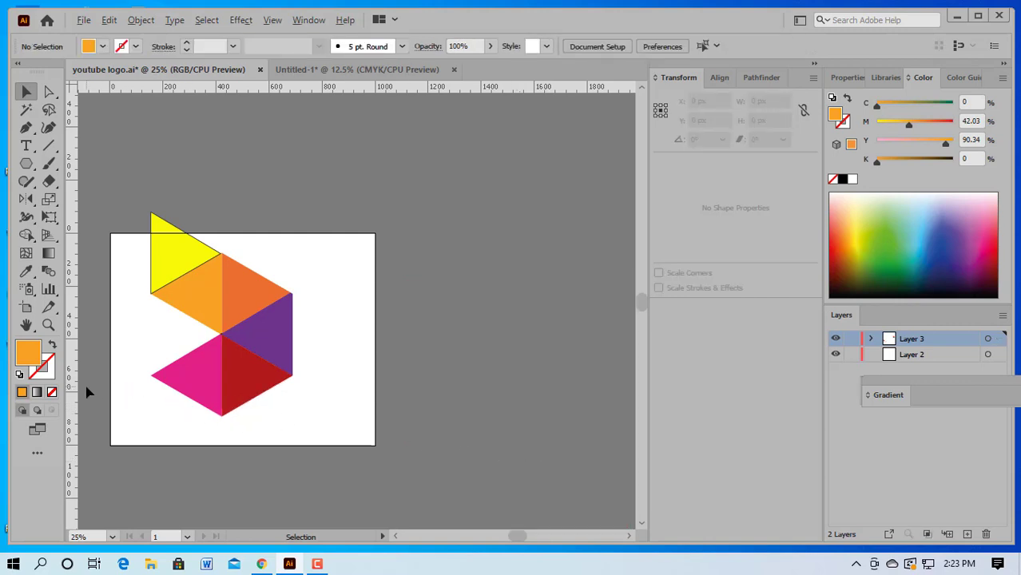
scroll(89, 388, "up", 1)
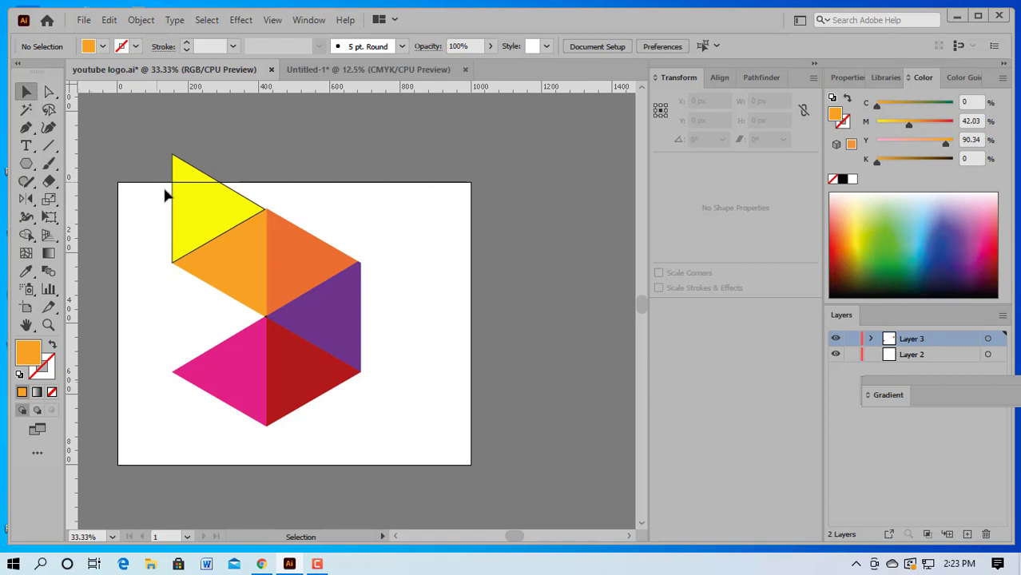
- Move all the logo's triangles together to the right and slightly down on the artboard, leaving nothing selected
left_click_drag(228, 227, 377, 400)
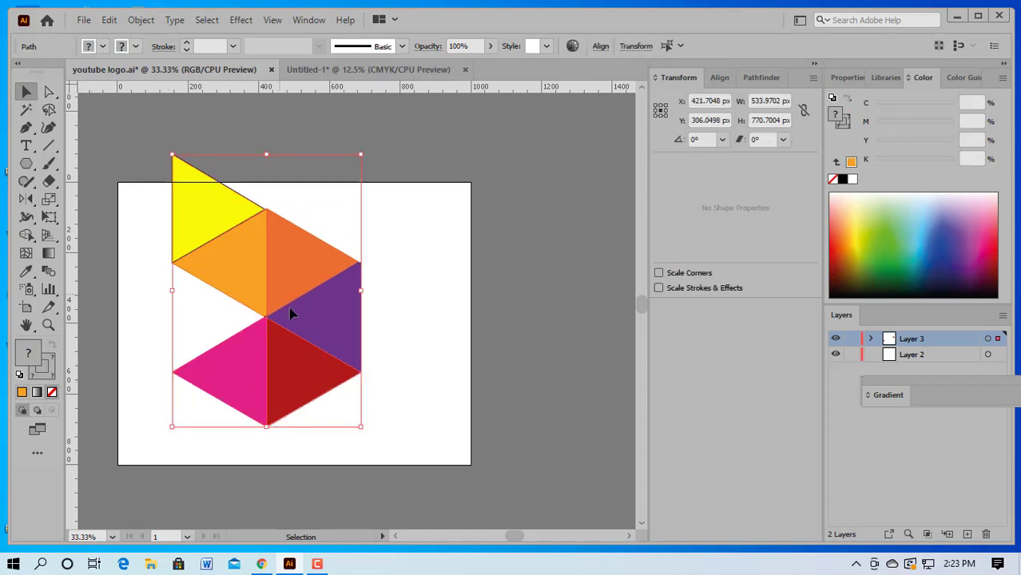
left_click_drag(291, 312, 391, 329)
left_click(439, 330)
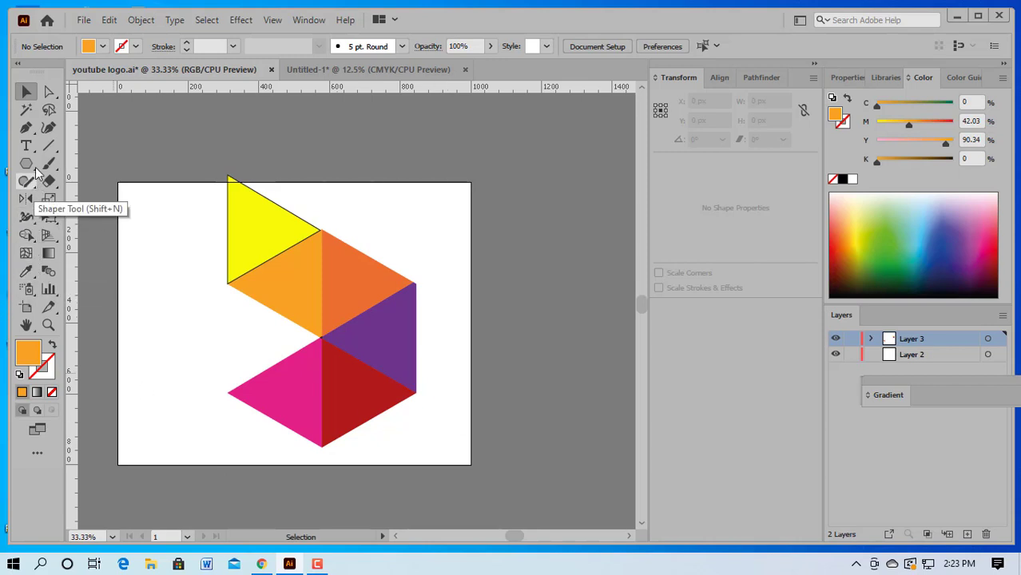
- Add a text object in the empty area left of the triangles and set its font size to 47 pt
left_click_drag(26, 146, 100, 146)
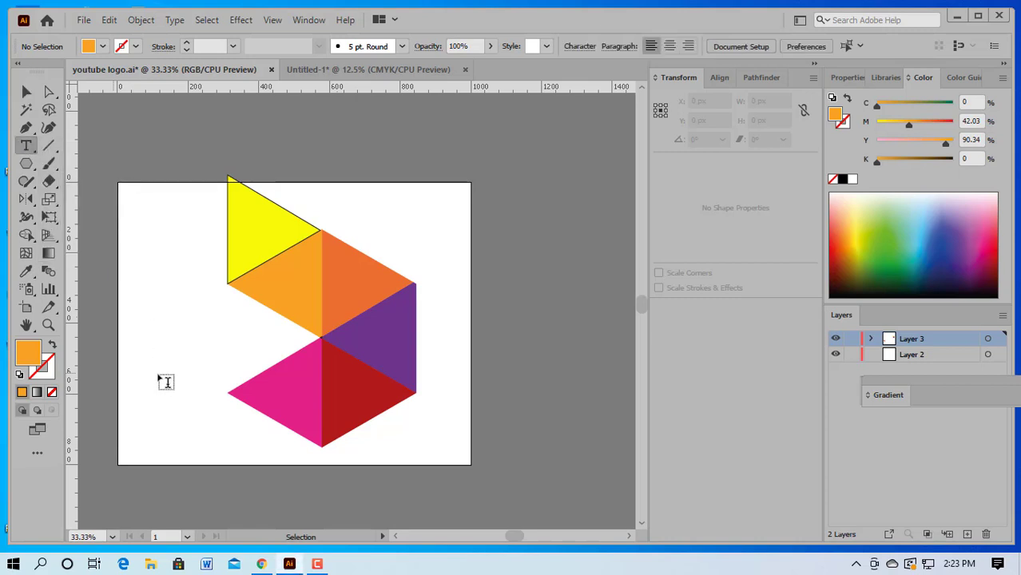
left_click_drag(141, 349, 144, 349)
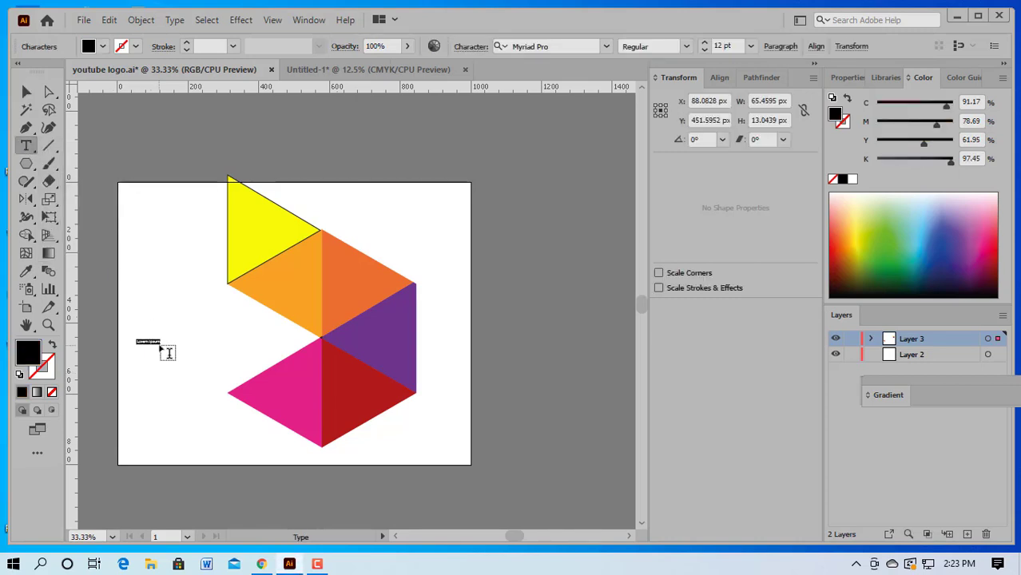
left_click(704, 44)
left_click(703, 44)
left_click(704, 44)
left_click(704, 44)
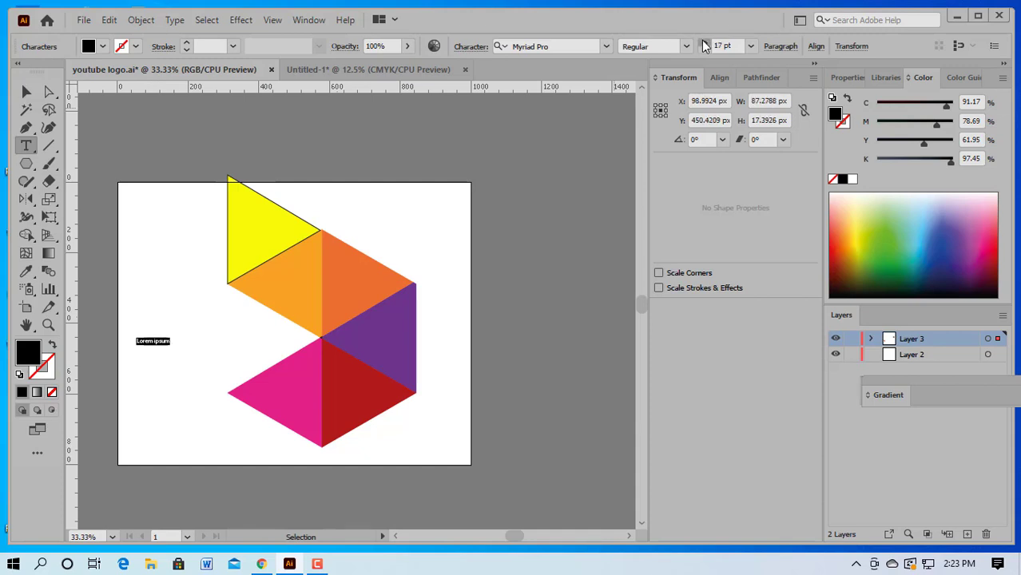
left_click(703, 44)
left_click(703, 44)
left_click(704, 44)
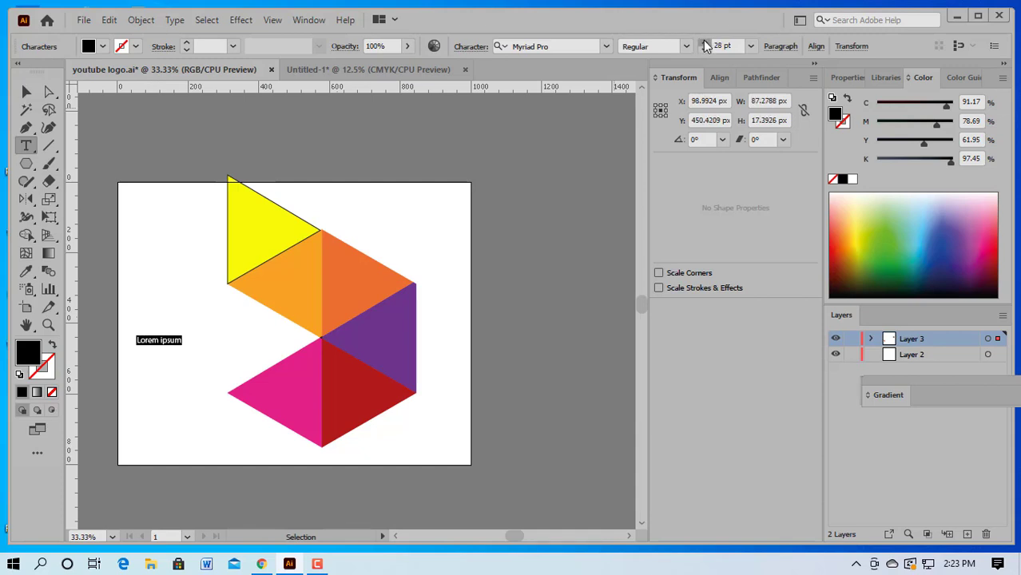
left_click(703, 44)
left_click(704, 44)
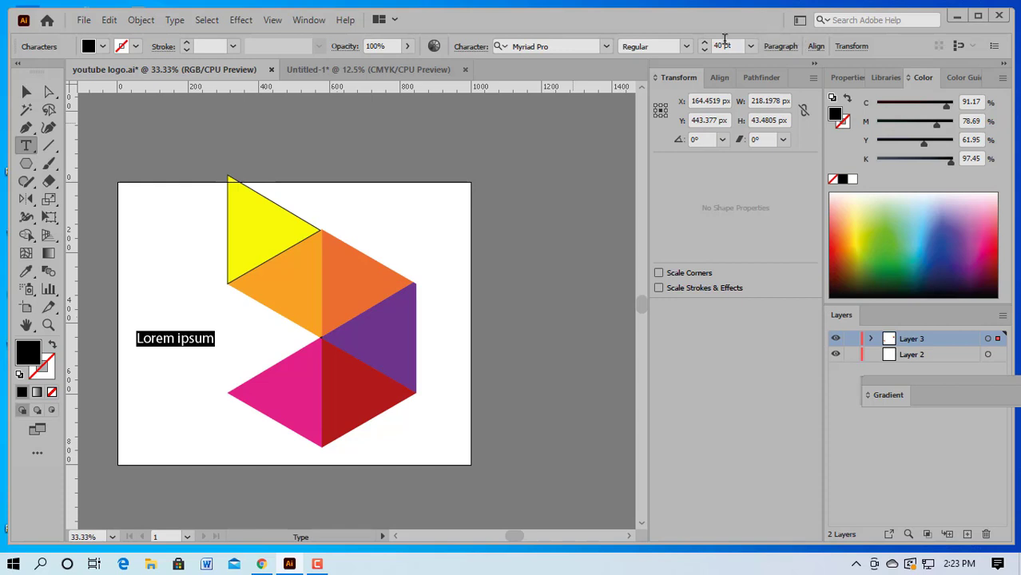
left_click(704, 44)
left_click(703, 43)
left_click(703, 44)
left_click(704, 43)
left_click(704, 44)
left_click(704, 44)
left_click(703, 44)
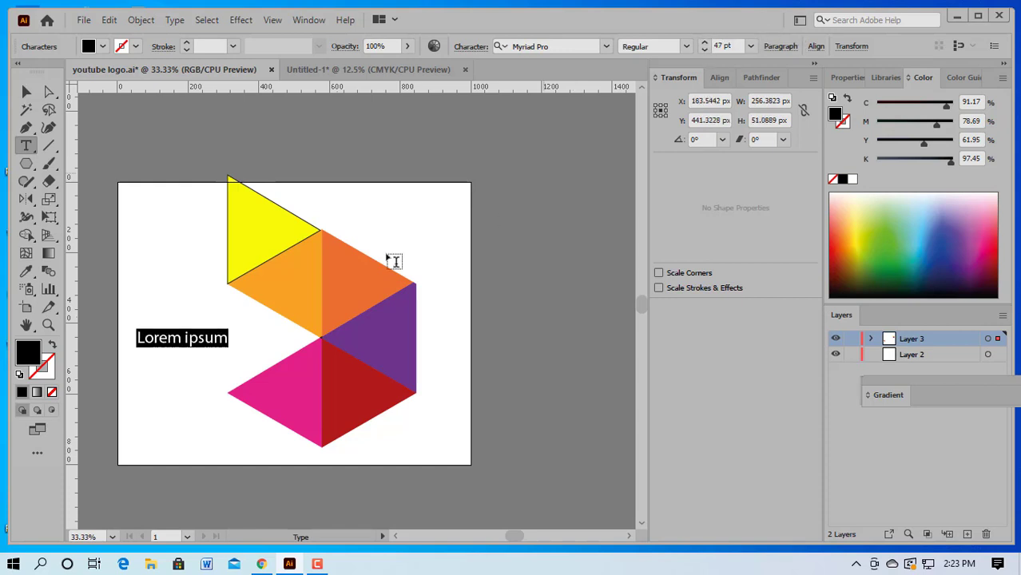
- Replace the placeholder text with "Robi" and stretch the text object to about 280 px wide and 103 px high
left_click_drag(229, 339, 130, 341)
key("BackSpace")
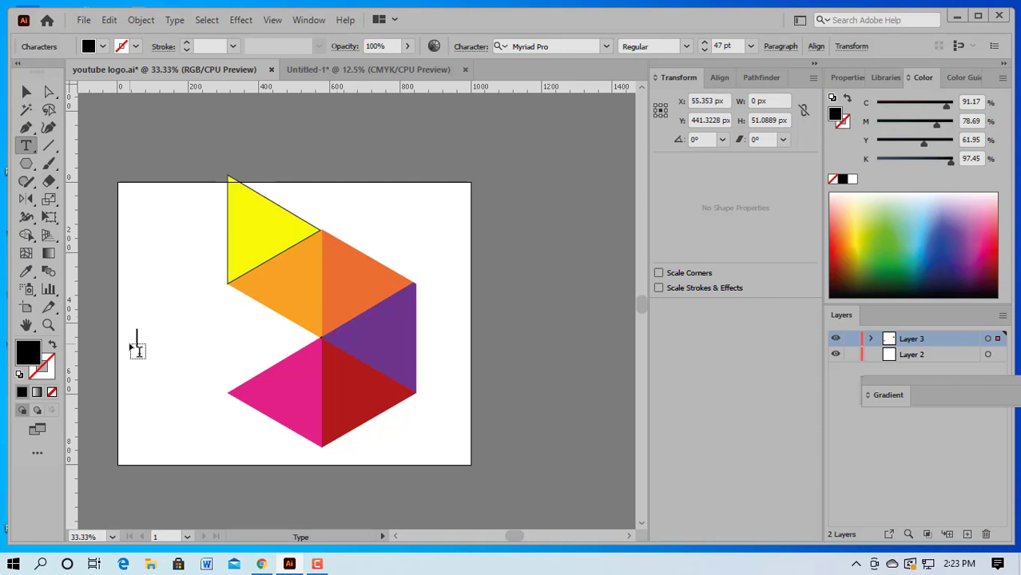
type("Robi")
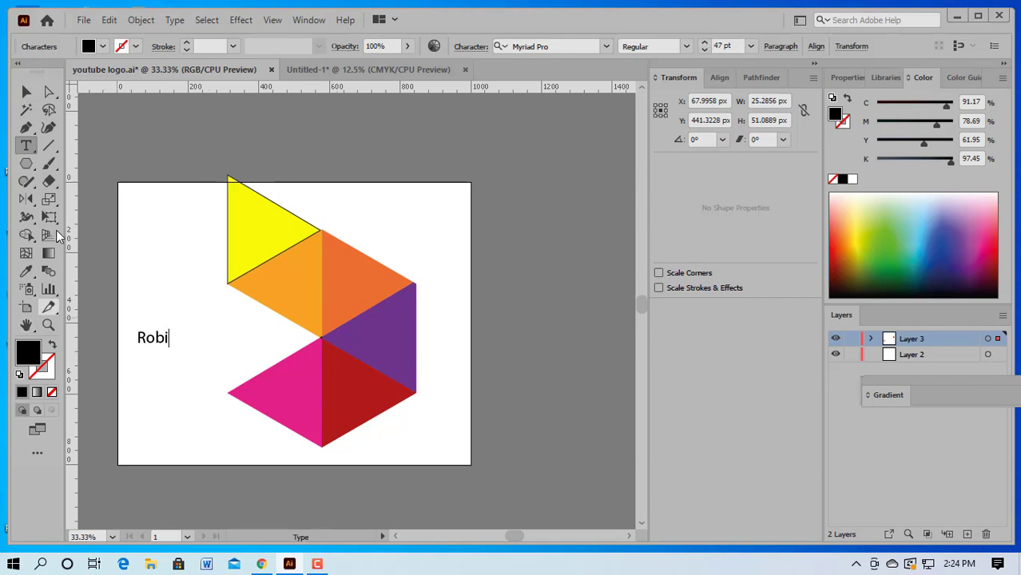
left_click(25, 91)
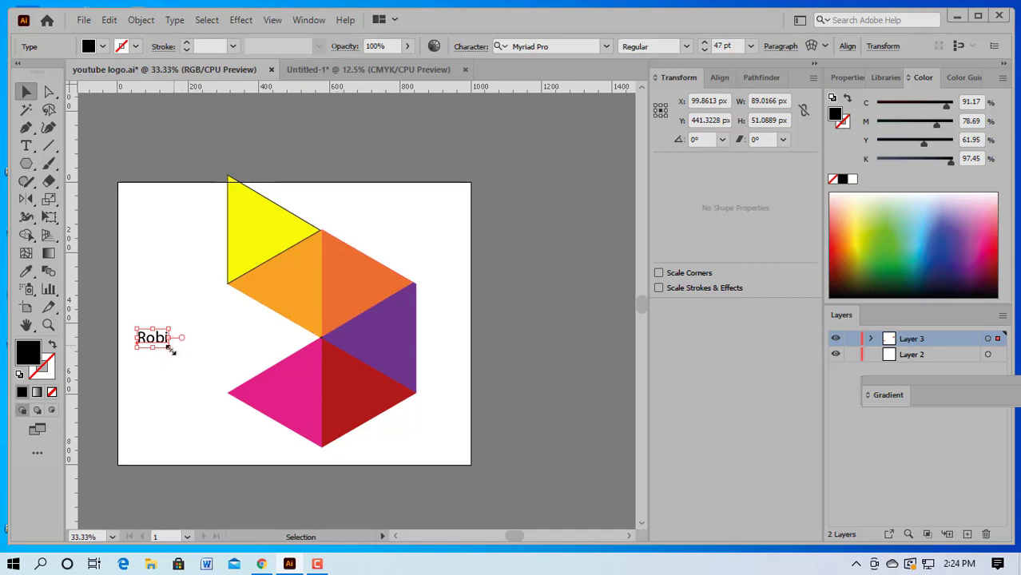
left_click_drag(173, 351, 238, 368)
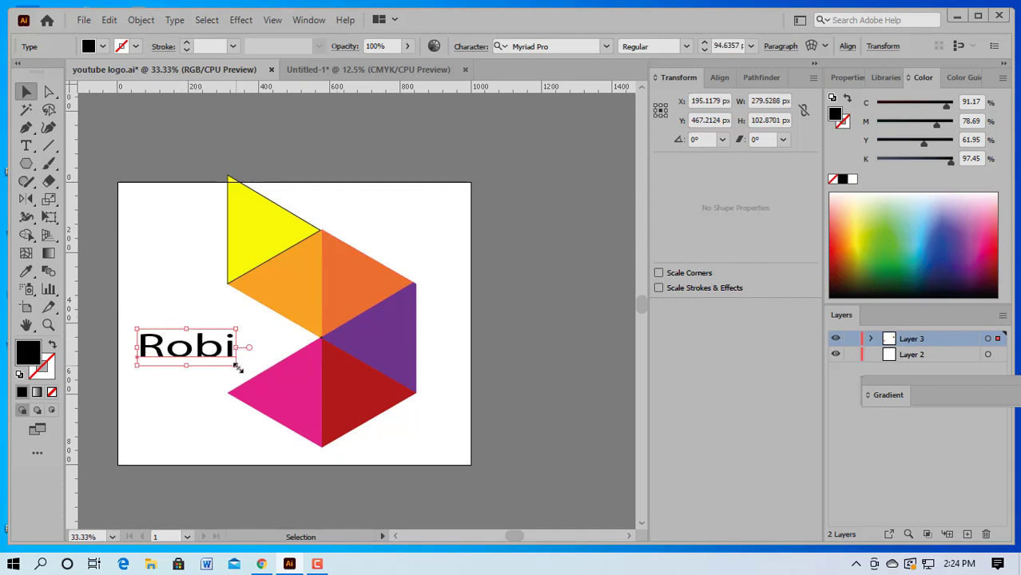
- Fill the "Robi" text with red F40606, leaving nothing selected
double_click(29, 351)
left_click(501, 191)
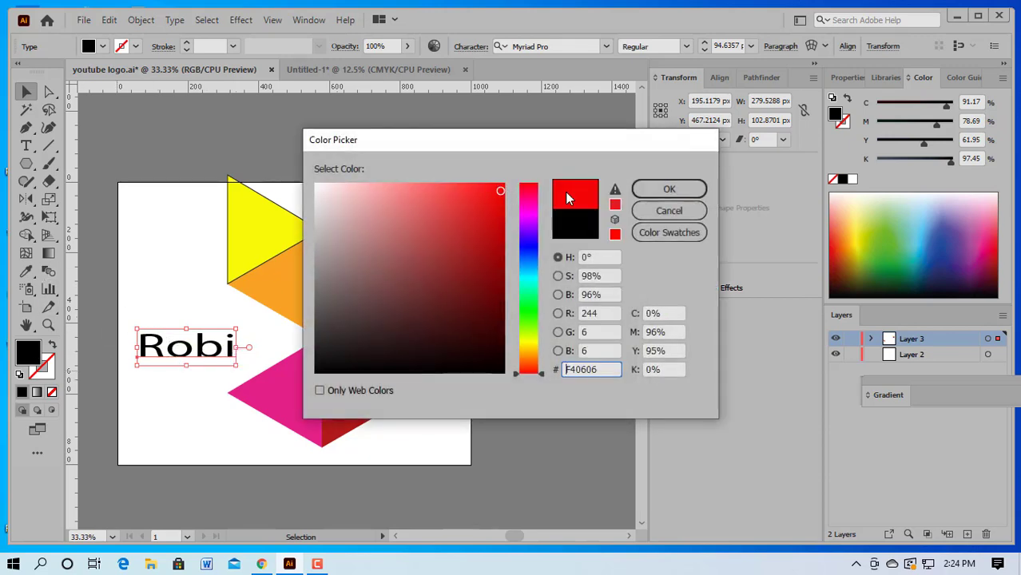
left_click(666, 190)
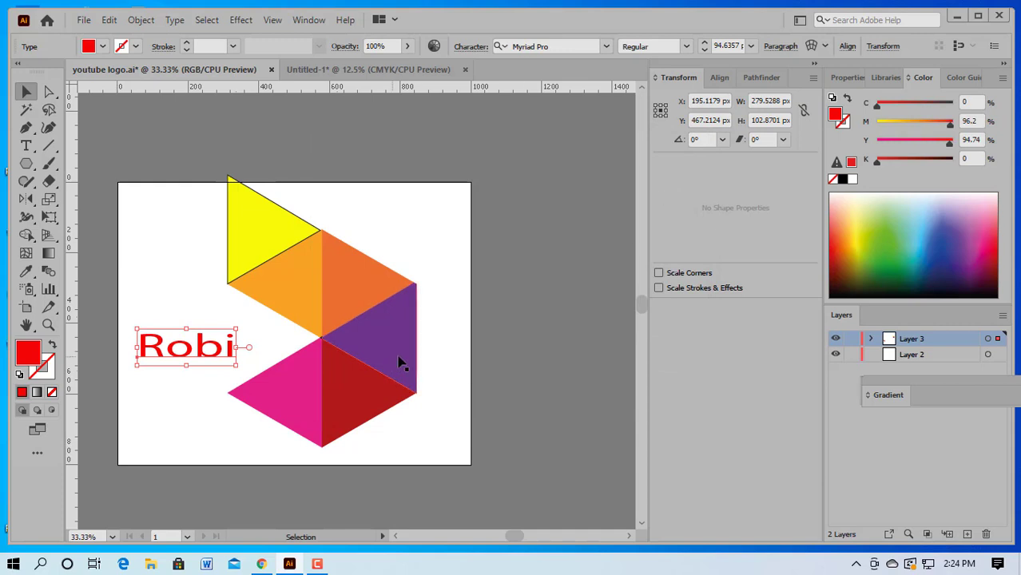
left_click(433, 351)
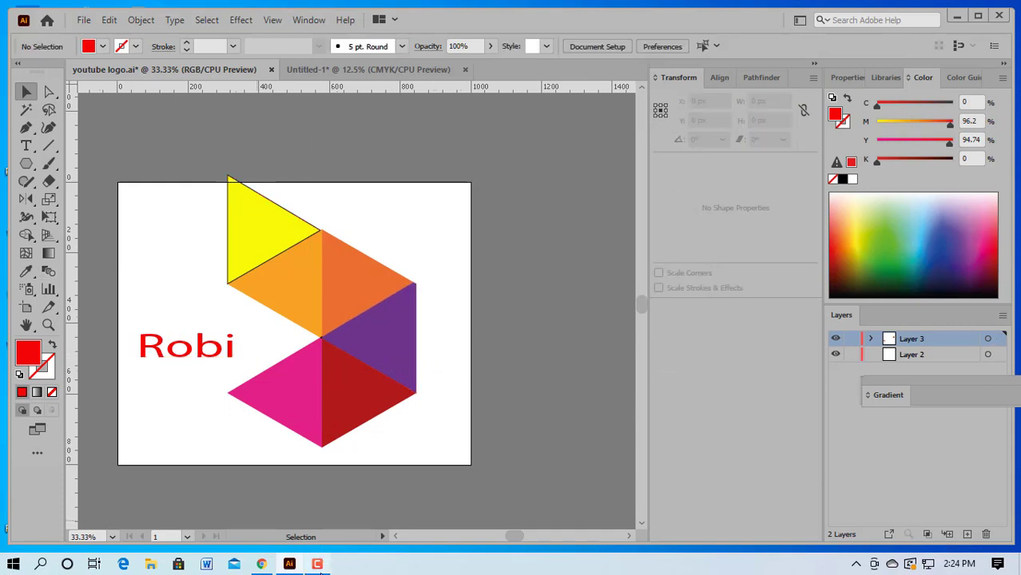